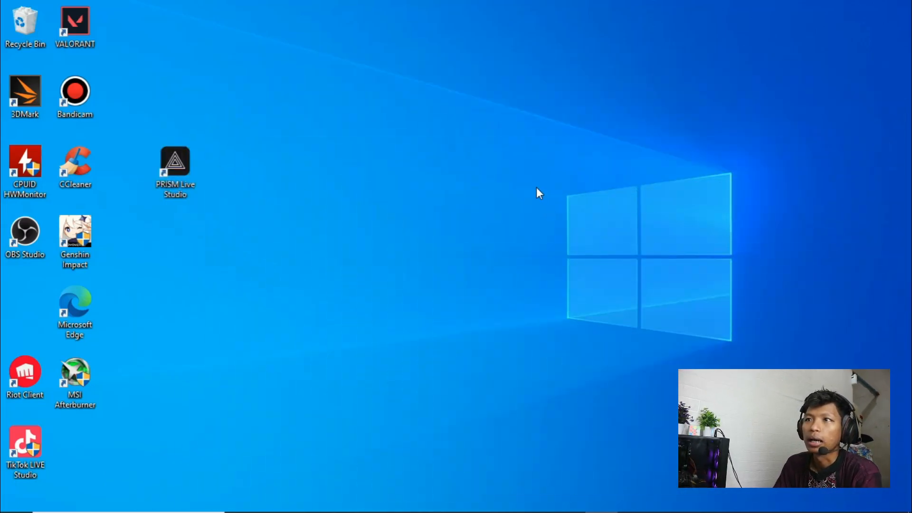
Step: Move the PRISM Live Studio shortcut to another spot on the desktop
drag(191, 167, 216, 125)
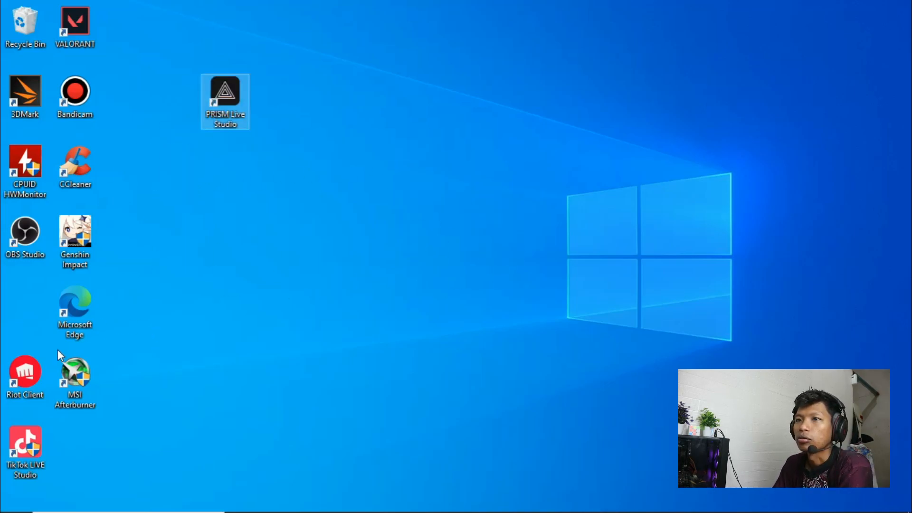
Step: Search Google for "prism live" in Microsoft Edge, view the official PRISM Live Studio website, and close the browser
double_click(75, 304)
text(p)
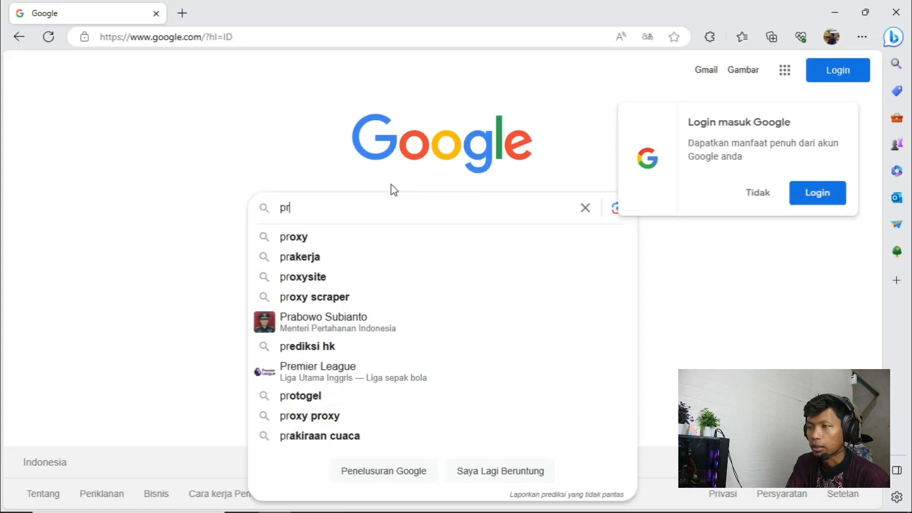
key(BackSpace)
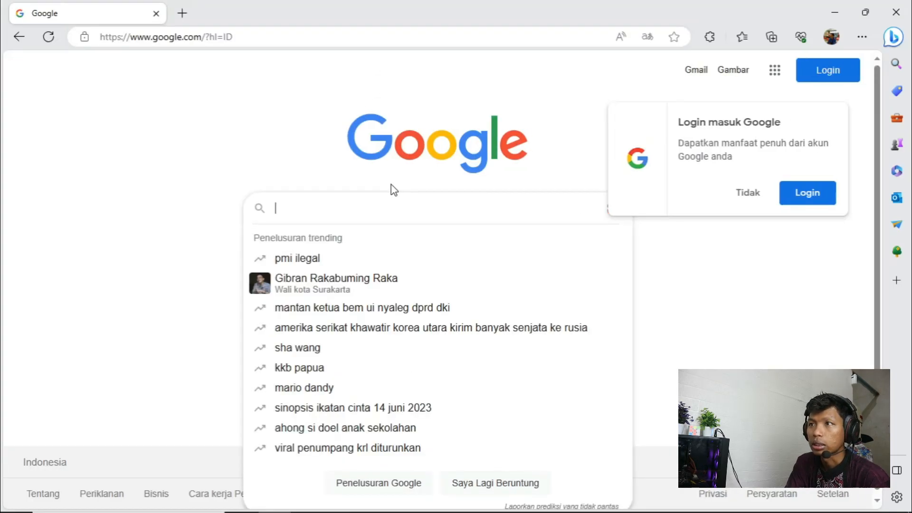
text(prism live)
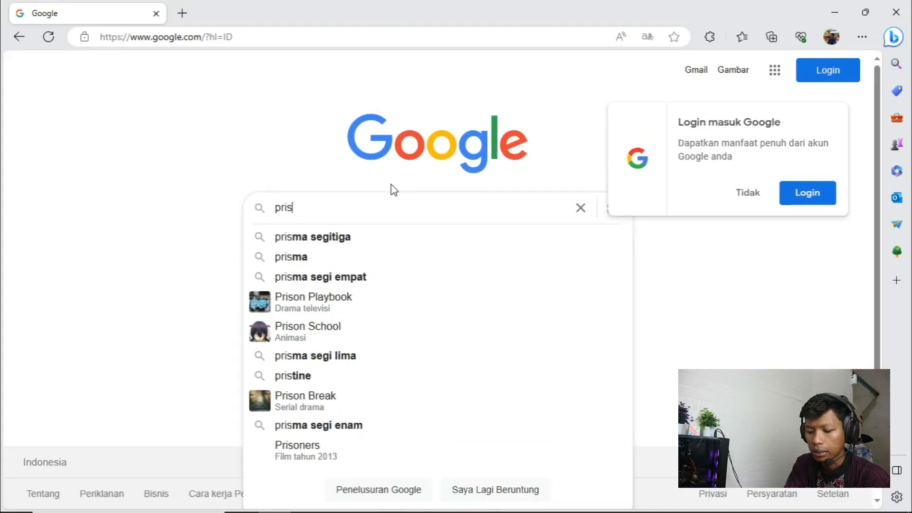
key(Return)
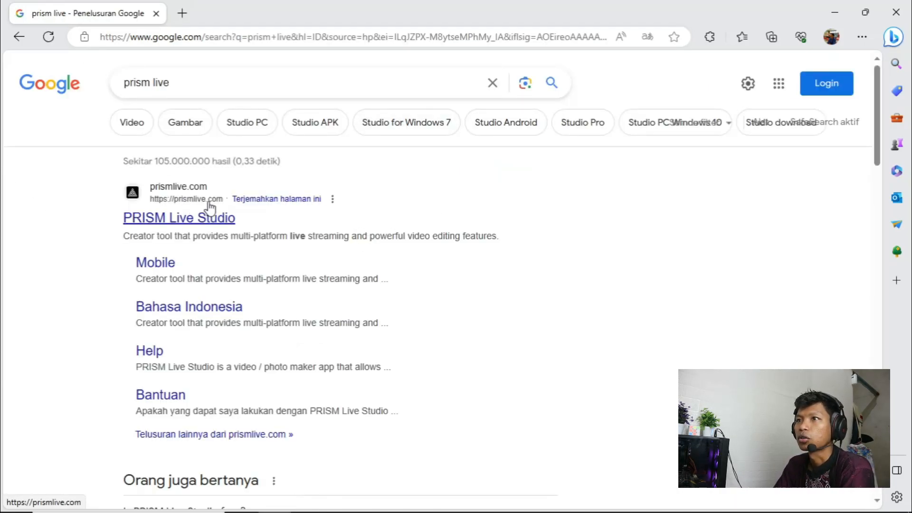
click(205, 223)
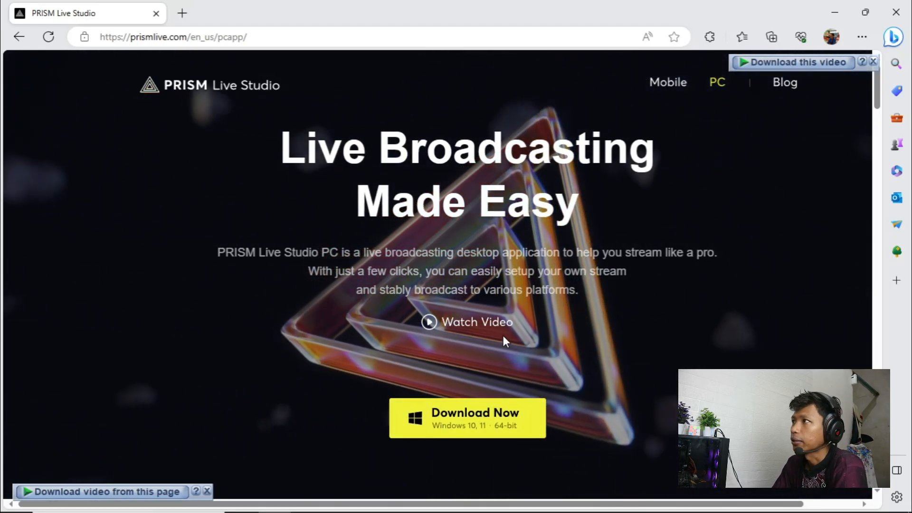
click(904, 11)
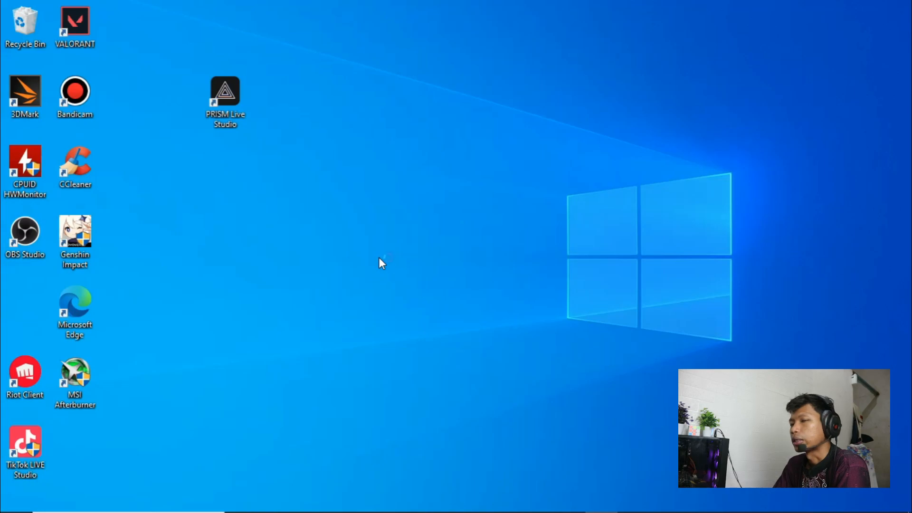
Step: Move the Genshin Impact shortcut near the PRISM Live Studio one, and launch PRISM Live Studio, dismissing its welcome launcher
drag(98, 235, 347, 130)
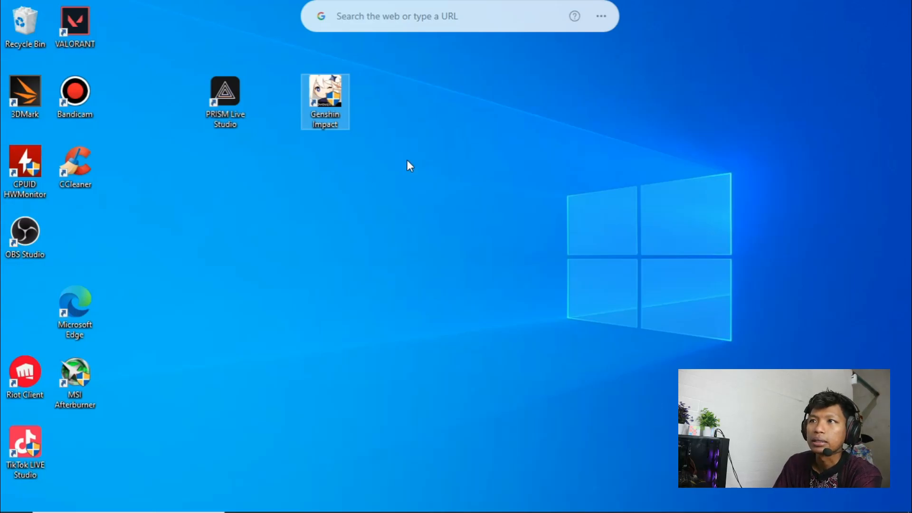
double_click(237, 98)
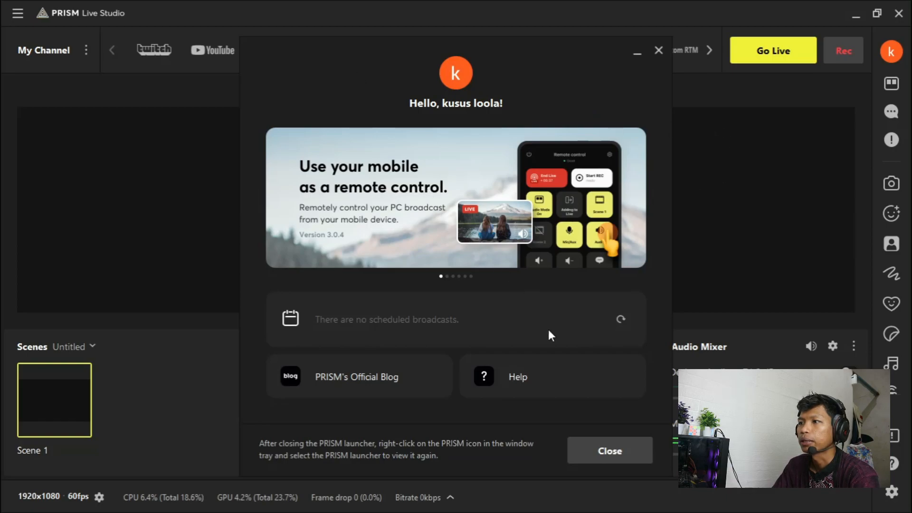
click(606, 456)
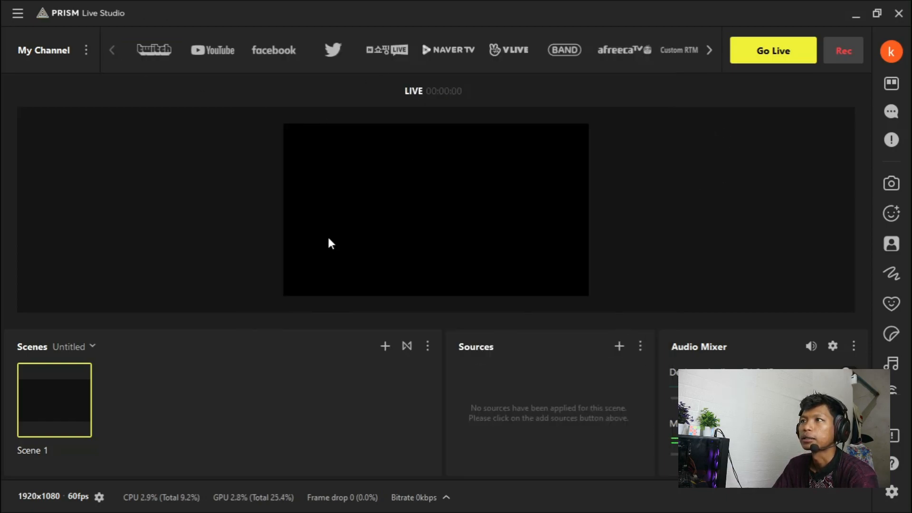
Step: Switch the preview to the side-by-side edit and live view and return to the single live view
click(887, 86)
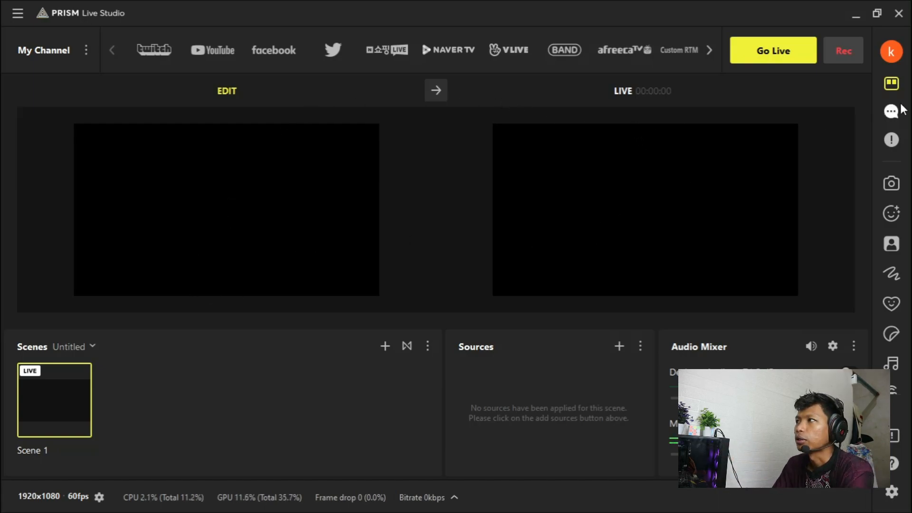
click(899, 83)
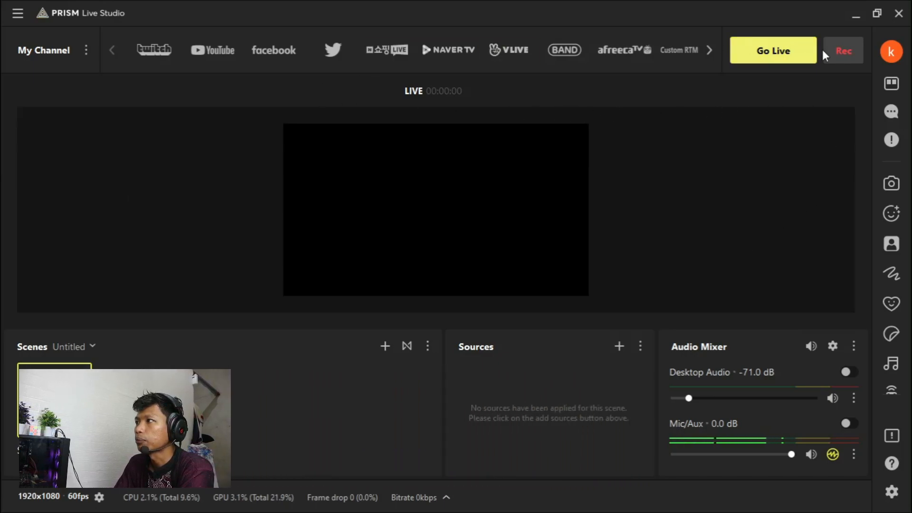
Step: Open the program settings and review the hotkey and source alignment options
click(898, 499)
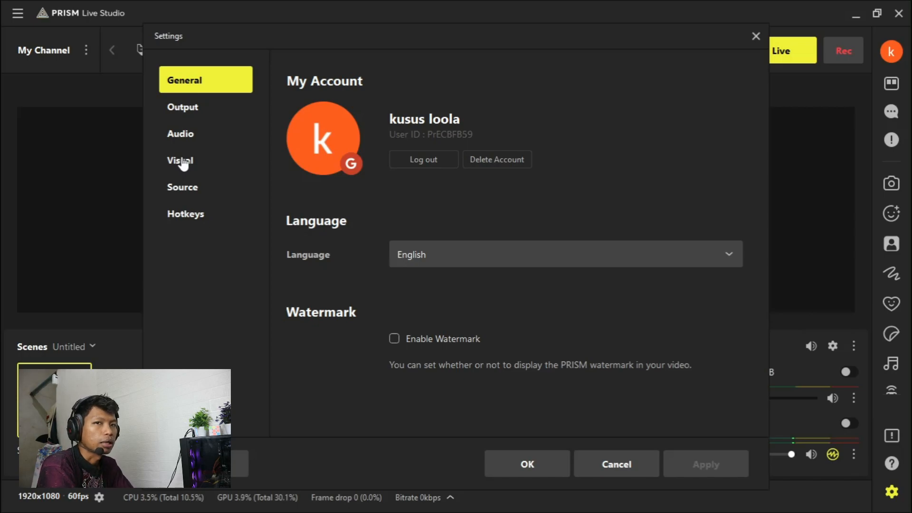
click(190, 214)
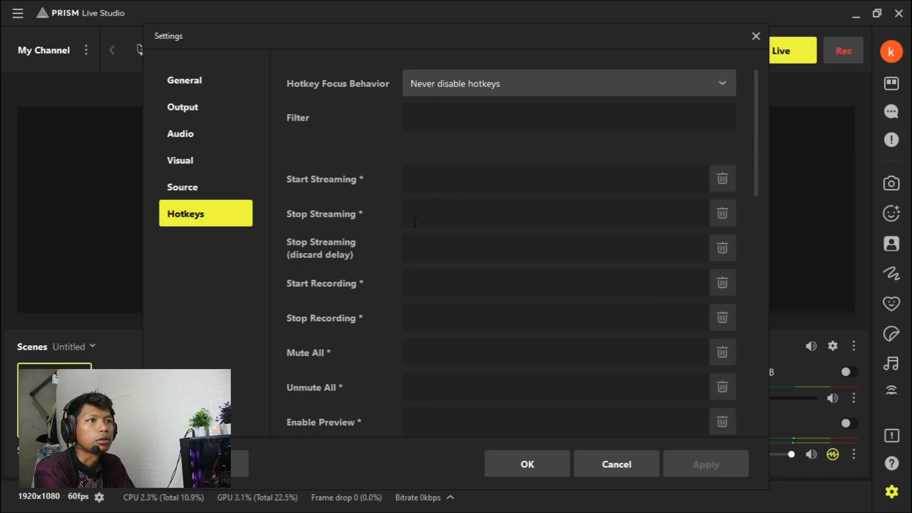
click(180, 190)
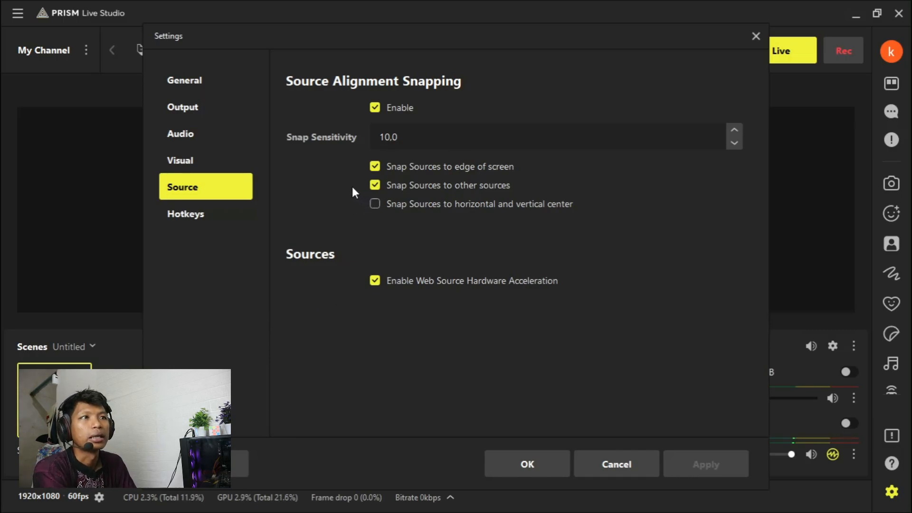
Step: Set both the base canvas resolution and the scaled output resolution to 1920x1080 in the visual settings
click(192, 163)
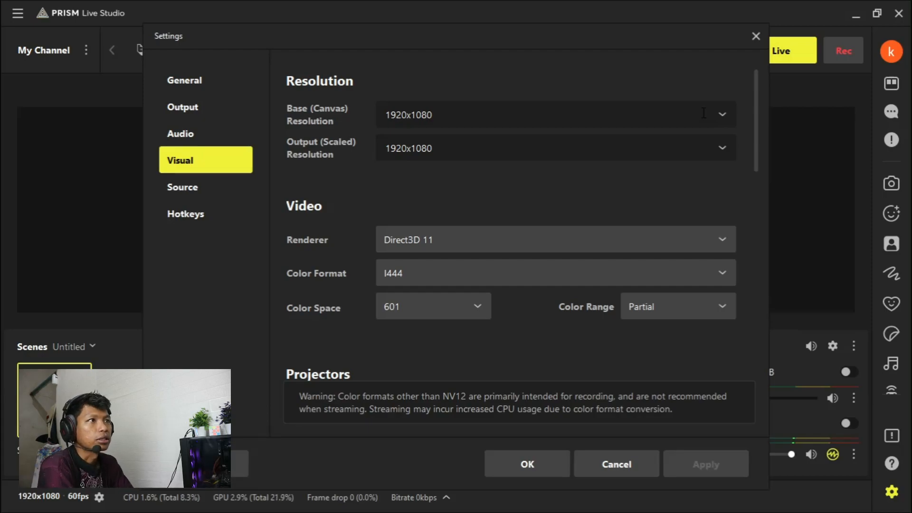
click(729, 114)
click(599, 147)
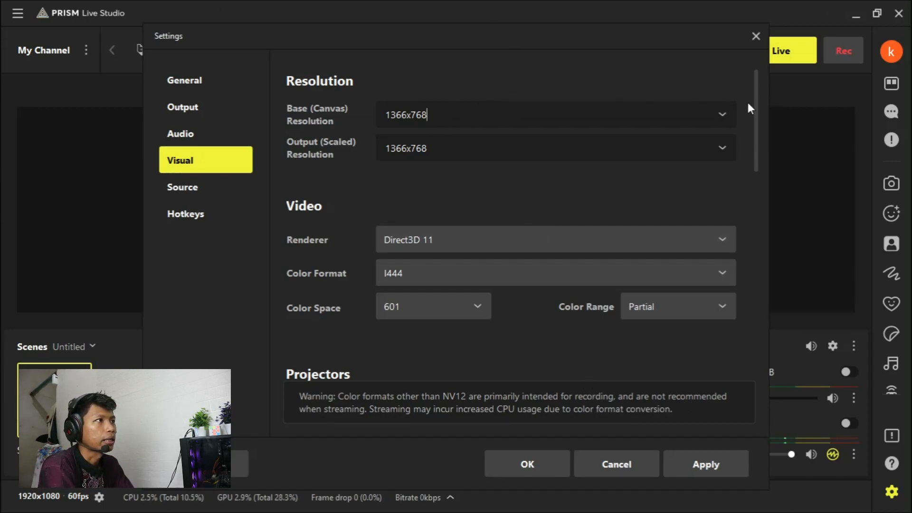
click(723, 114)
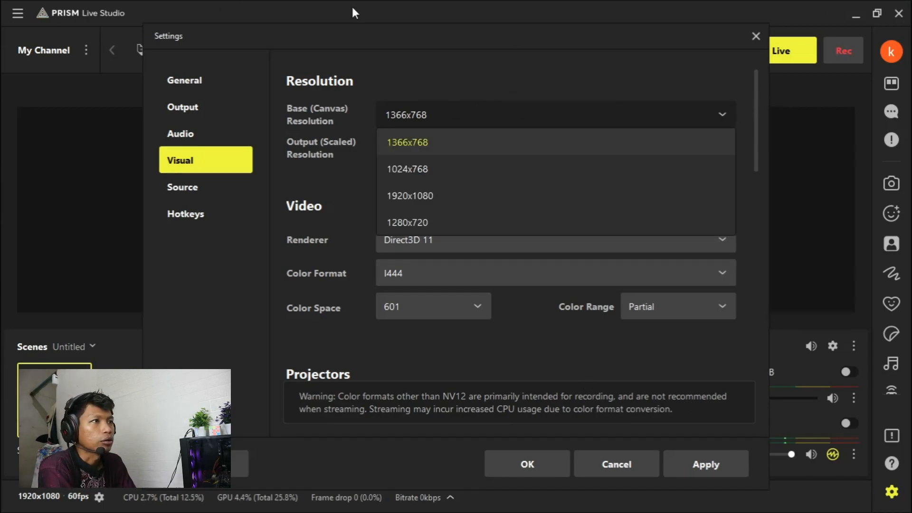
click(400, 195)
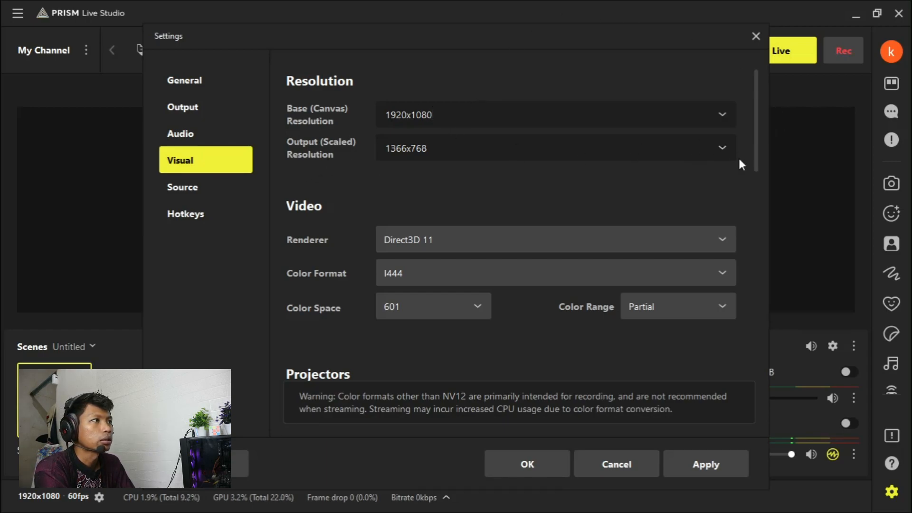
click(722, 157)
click(418, 176)
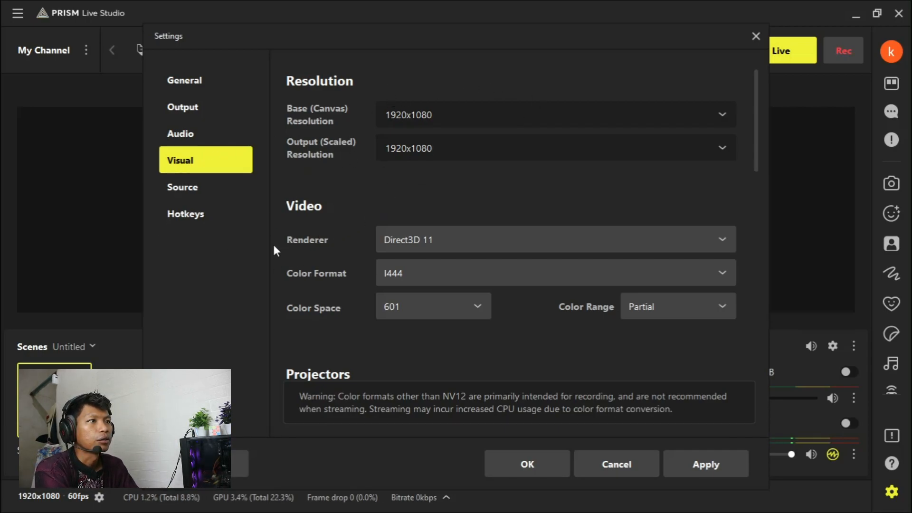
Step: Check the available renderers and select I444 as the video color format
click(494, 240)
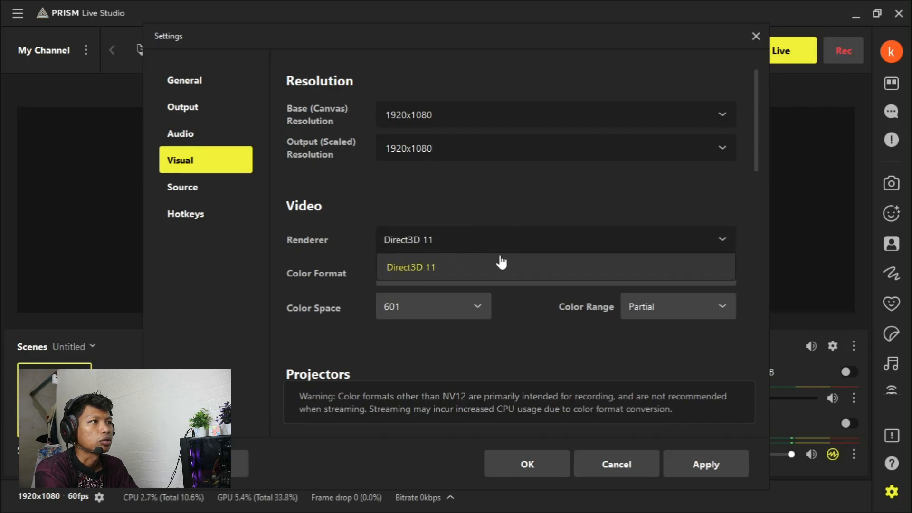
click(451, 240)
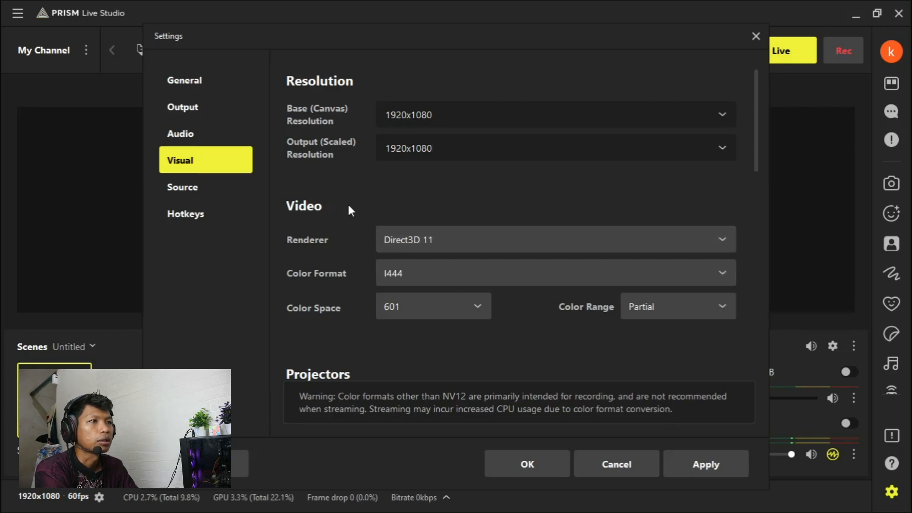
click(456, 275)
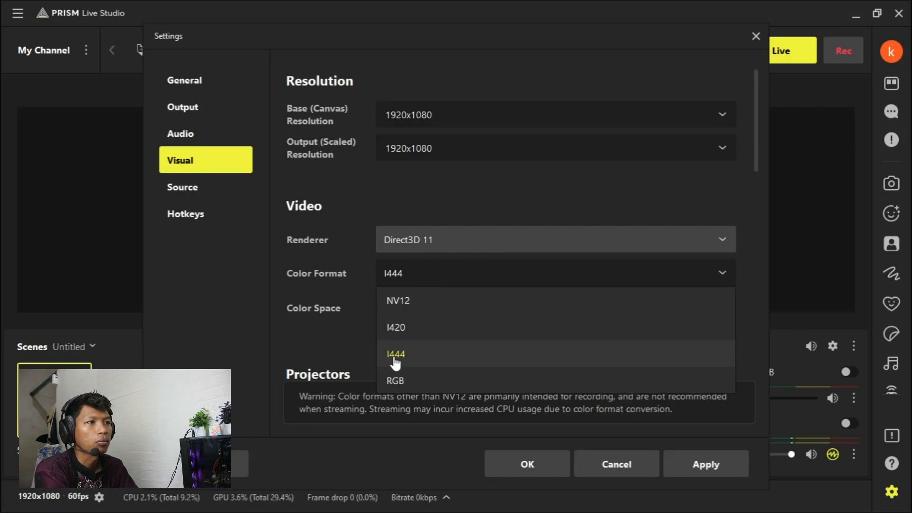
click(423, 354)
scroll(546, 285, down, 3)
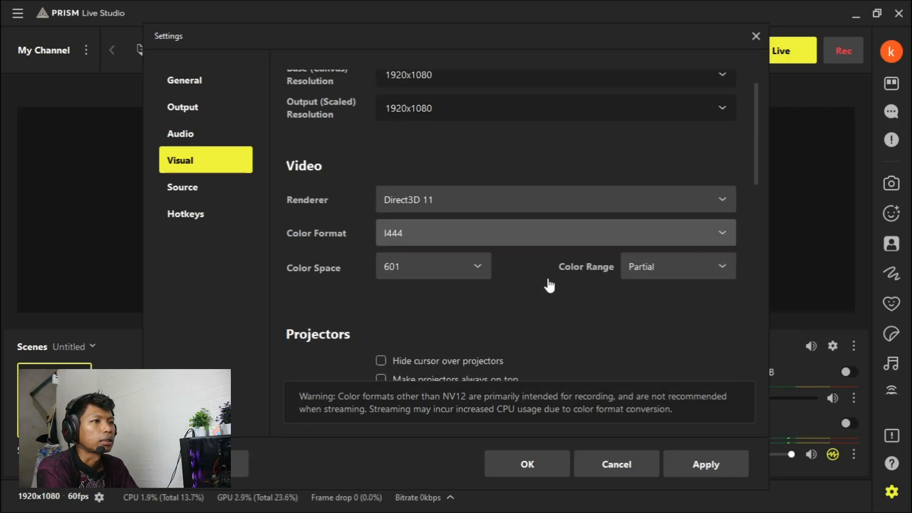
scroll(503, 287, down, 4)
scroll(476, 281, up, 7)
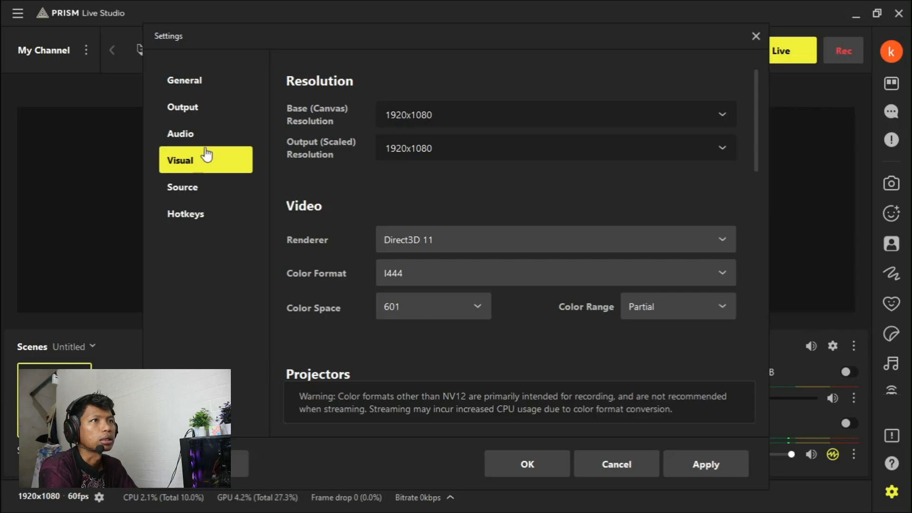
Step: Change the base canvas resolution to 1366x768 and check how the scaled resolution in the output settings follows it
click(195, 111)
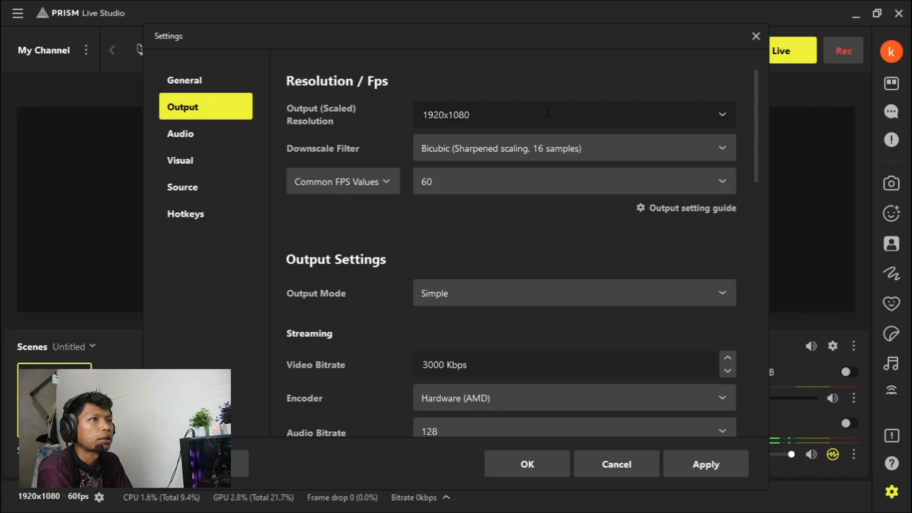
click(215, 162)
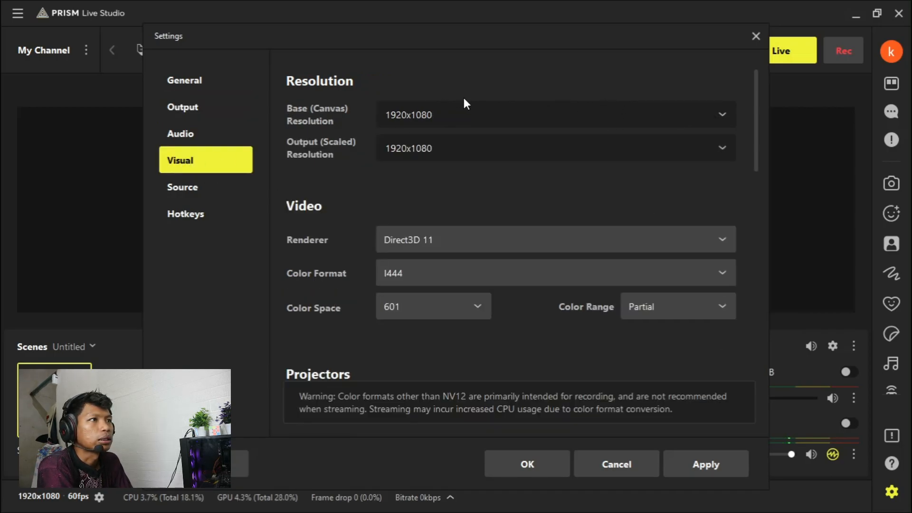
click(694, 111)
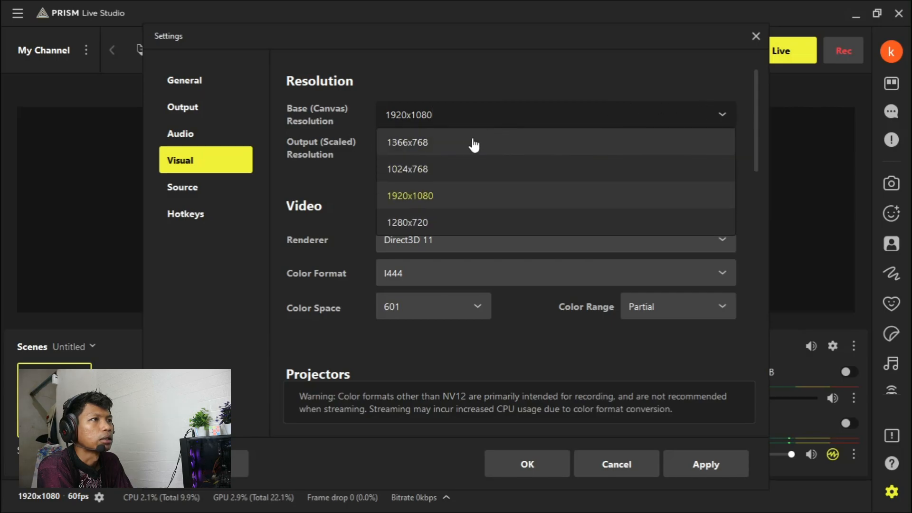
click(476, 143)
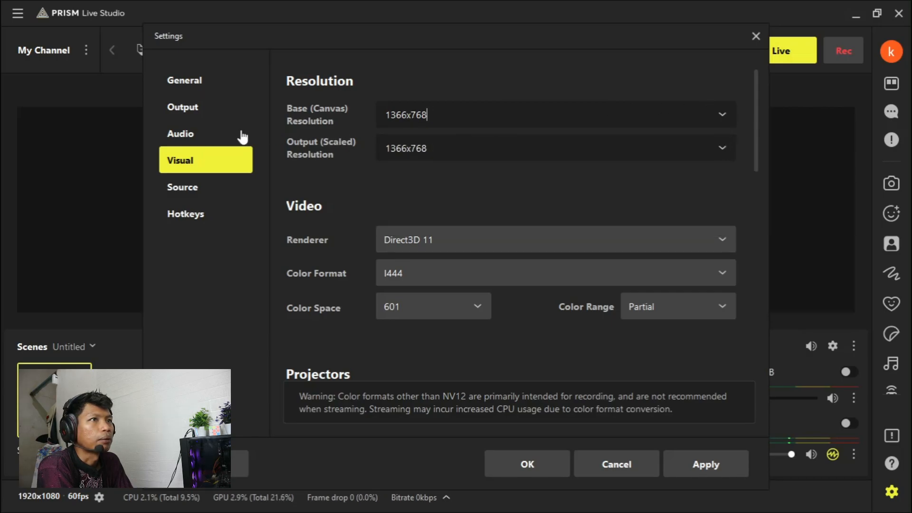
click(200, 108)
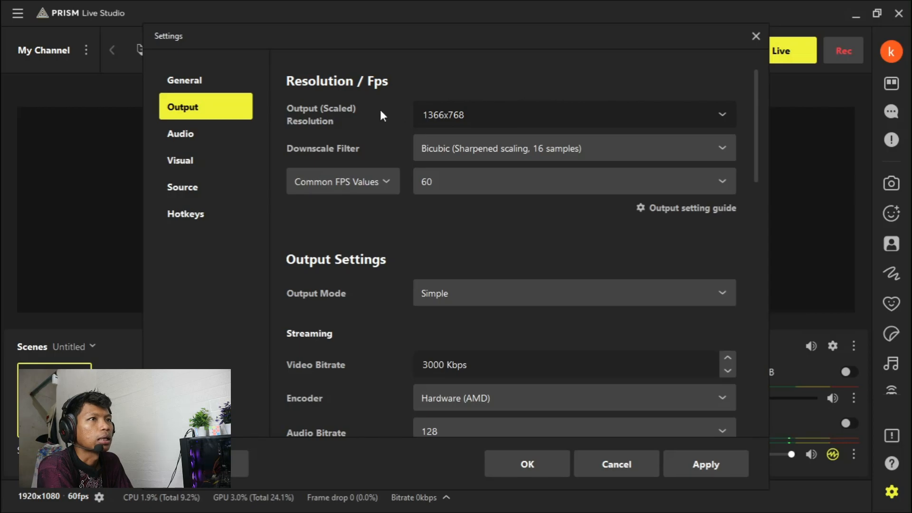
Step: Restore the visual resolution to 1920x1080 and return to the output settings
click(197, 164)
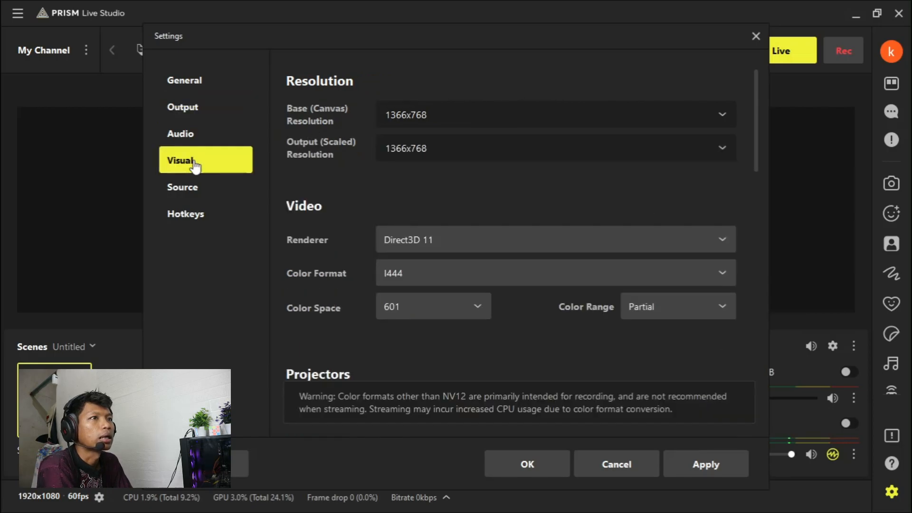
click(727, 123)
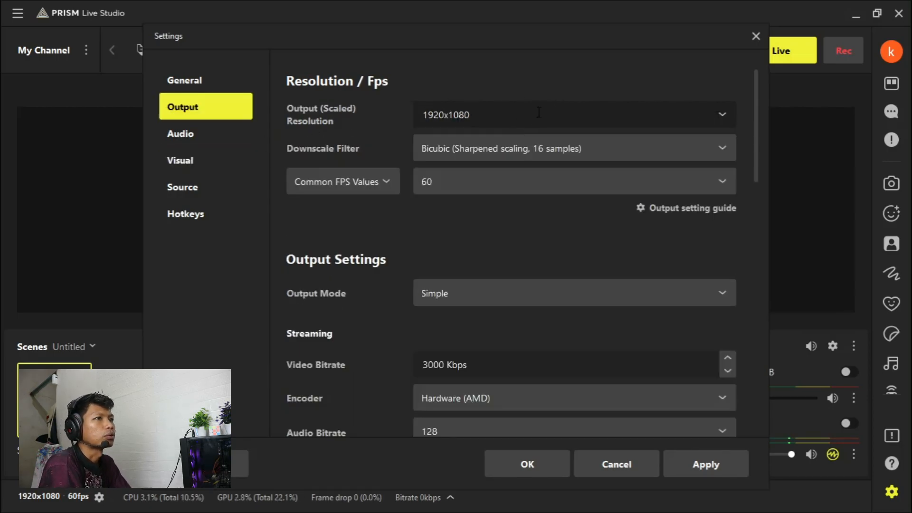
Step: Check the downscale filter options and select 60 as the common FPS value for the output
click(509, 149)
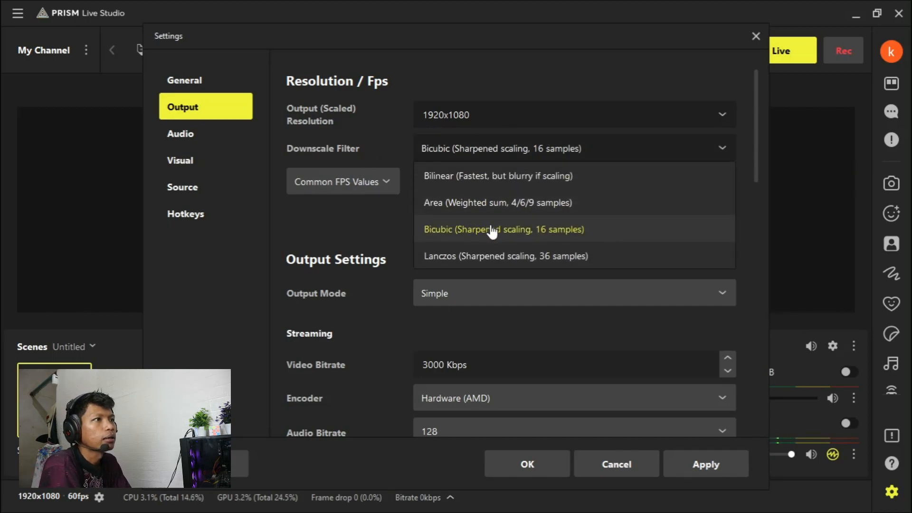
click(367, 182)
click(476, 182)
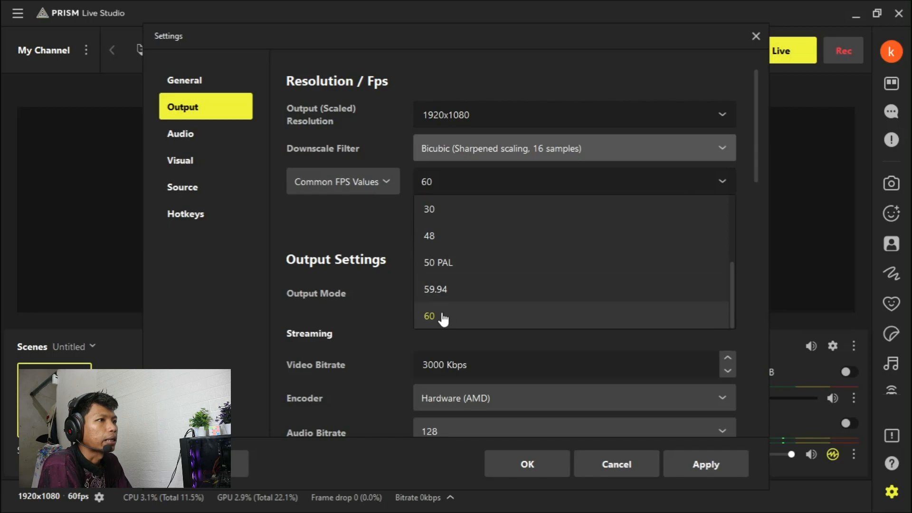
click(430, 317)
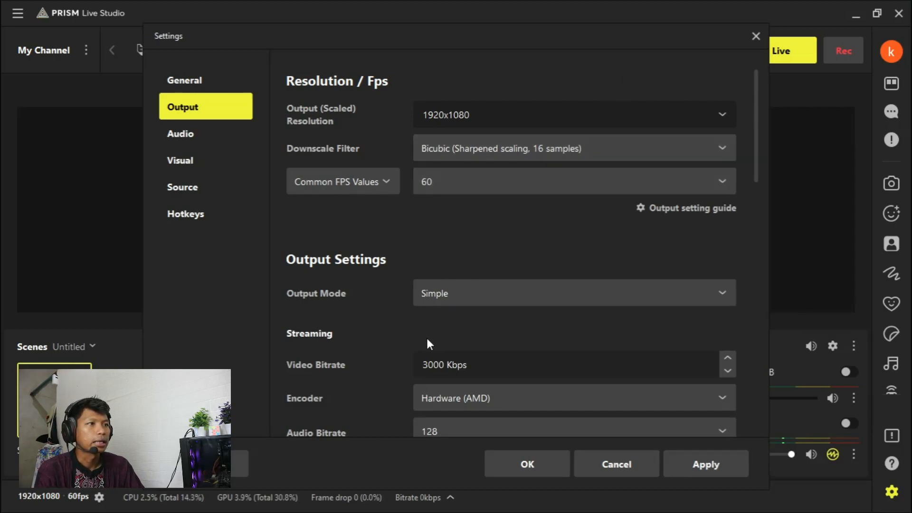
Step: Check the streaming options of the Advanced output mode, then set the output mode back to Simple
click(458, 300)
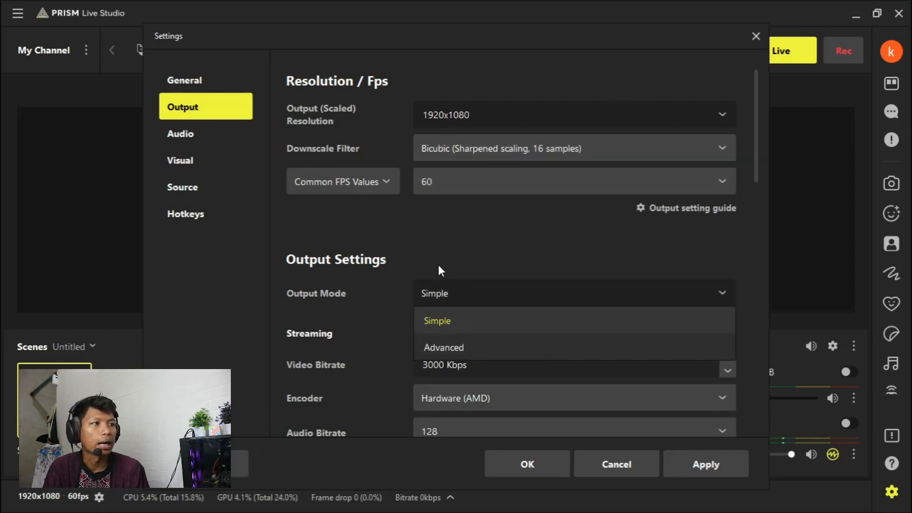
click(444, 351)
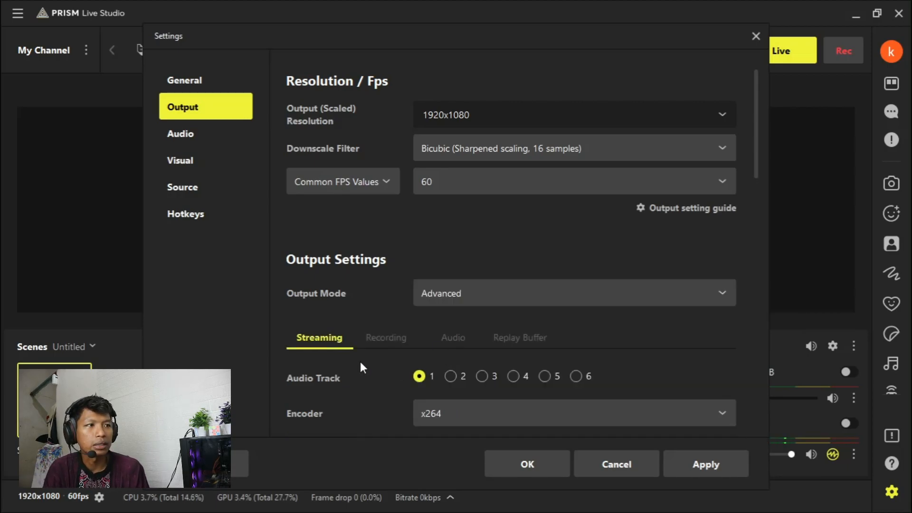
scroll(361, 364, down, 3)
scroll(368, 359, up, 3)
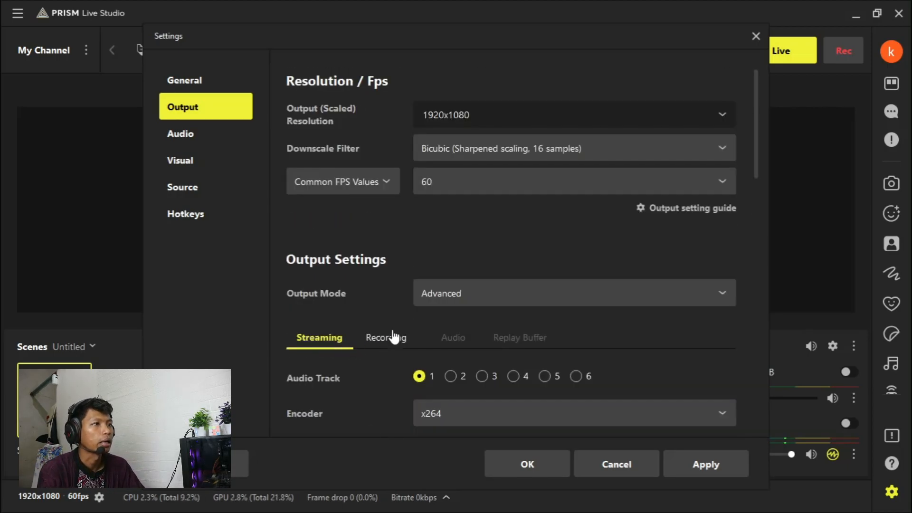
click(451, 299)
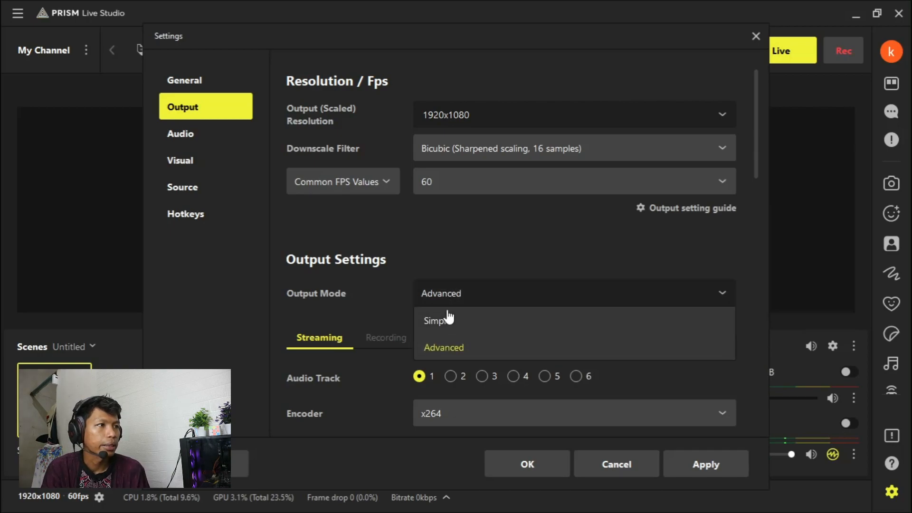
click(449, 319)
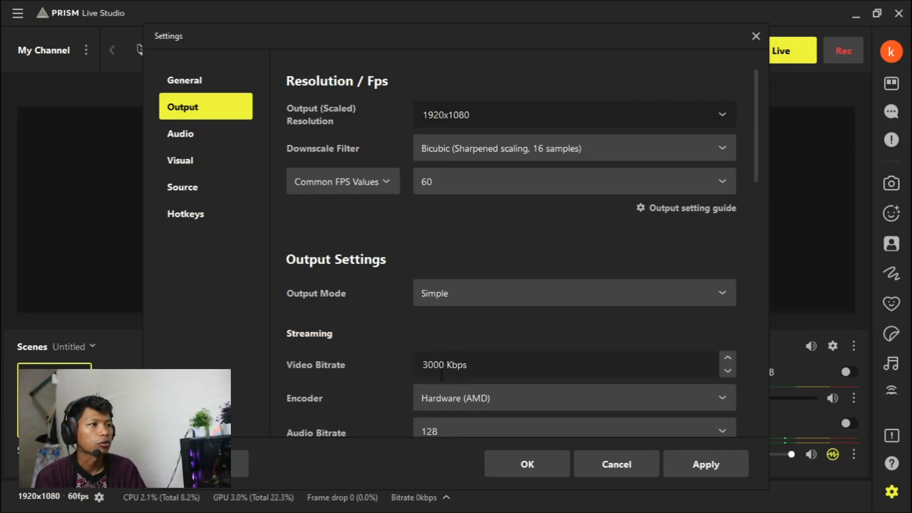
Step: Switch to Microsoft Edge and search the web for "speed test"
drag(440, 365, 419, 364)
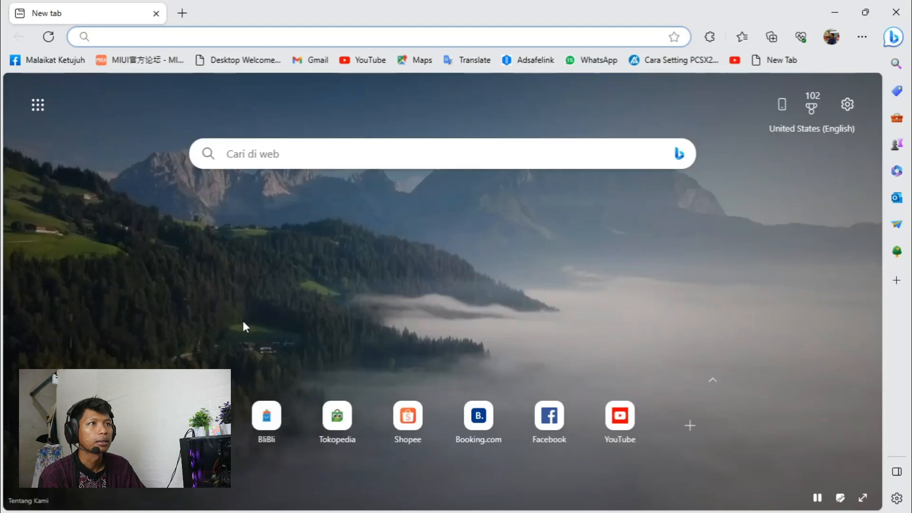
click(291, 147)
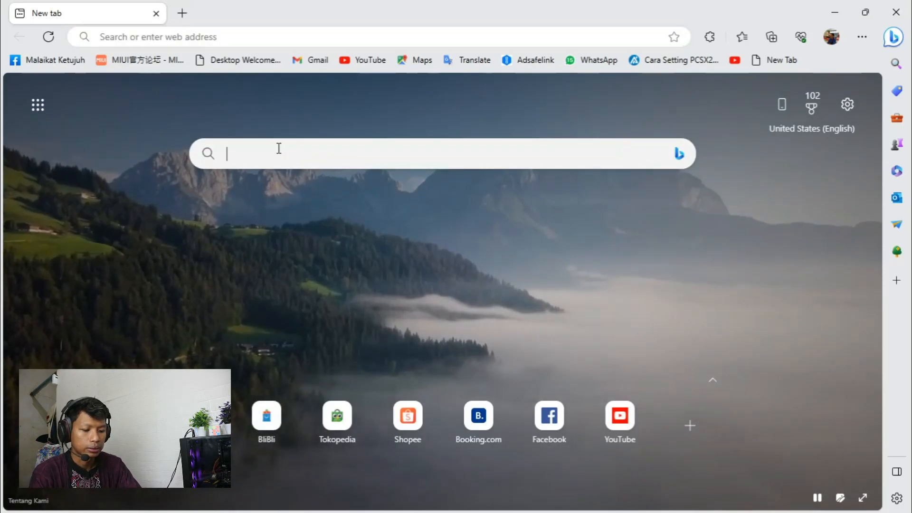
text(speed test)
key(Return)
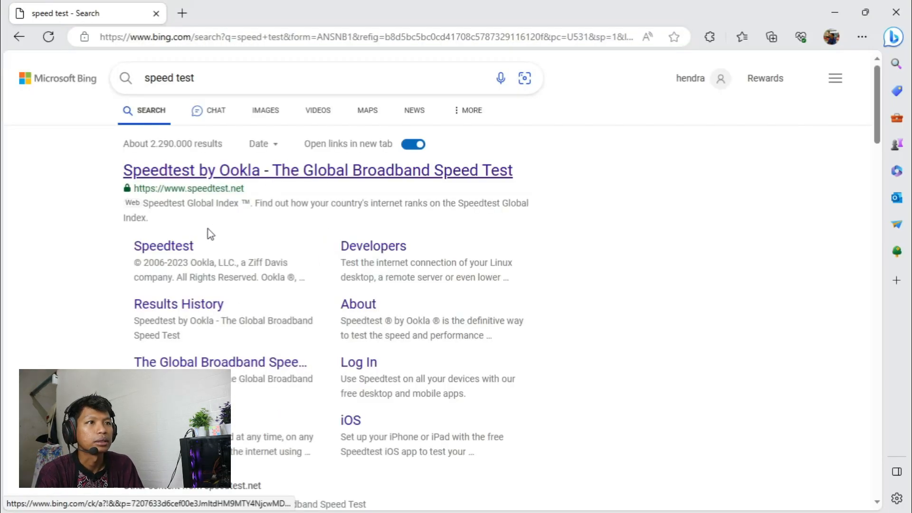
Step: Open Speedtest by Ookla, run the internet speed test and dismiss the site's location request
click(224, 172)
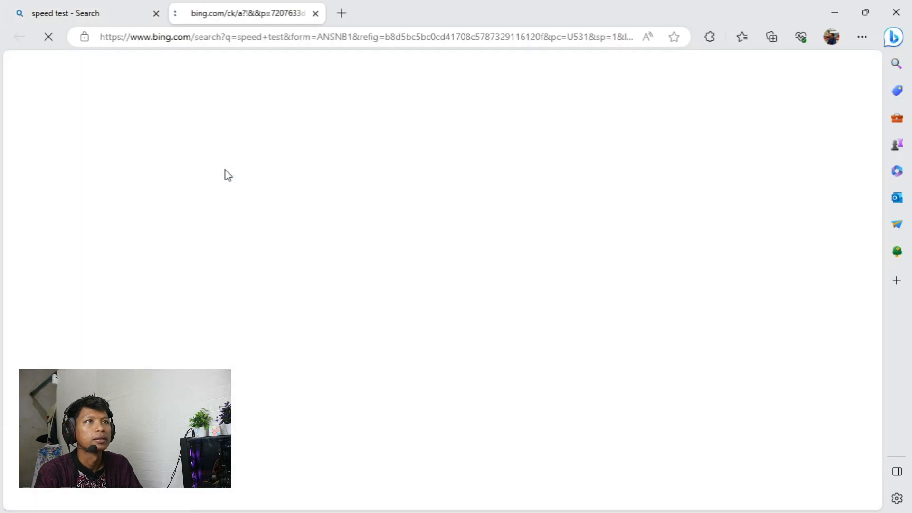
click(394, 285)
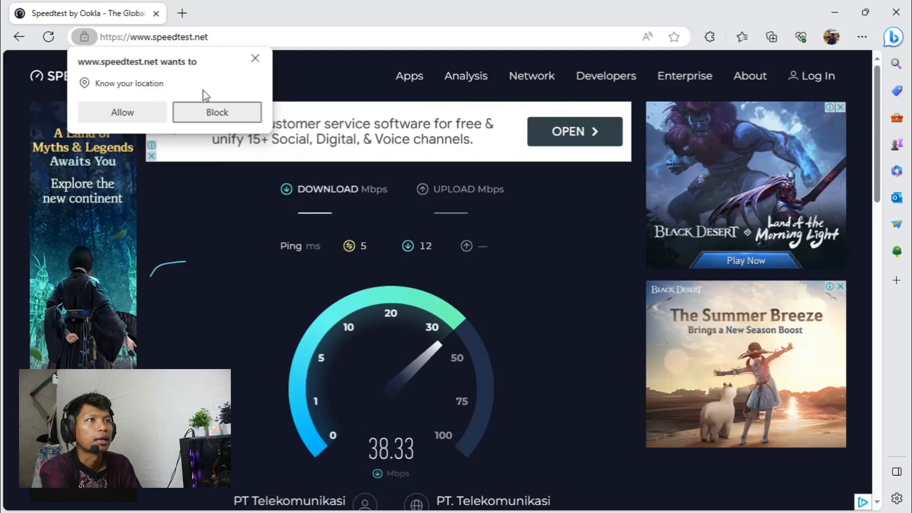
click(256, 58)
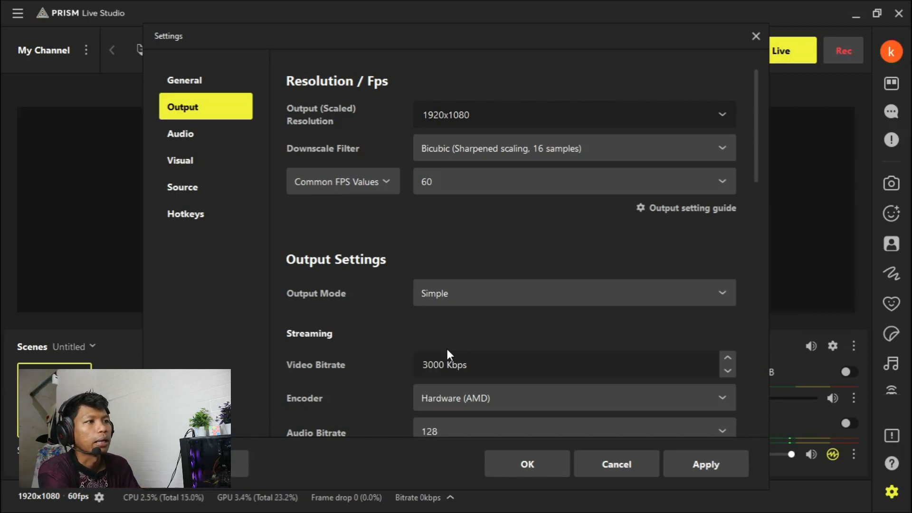
Step: Switch back to PRISM Live Studio, check the streaming encoder options and select 128 as the audio bitrate
click(491, 401)
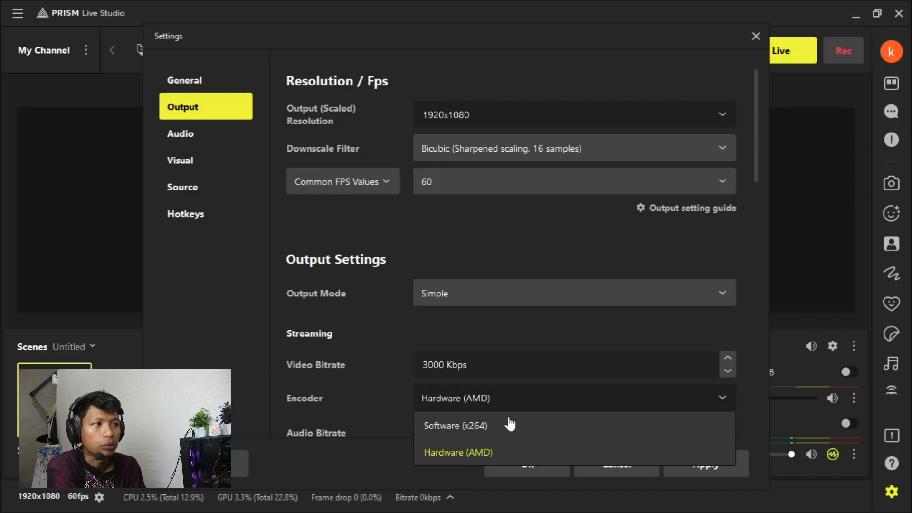
click(529, 408)
scroll(301, 381, down, 2)
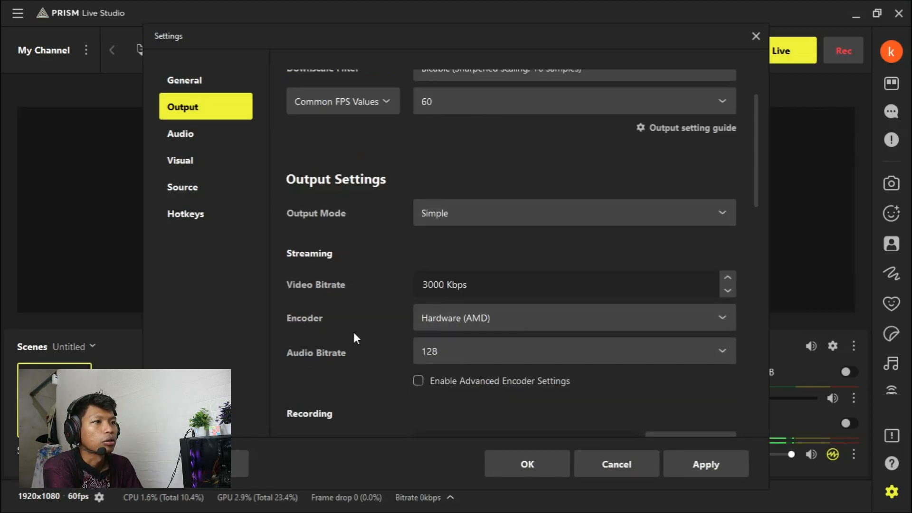
click(452, 350)
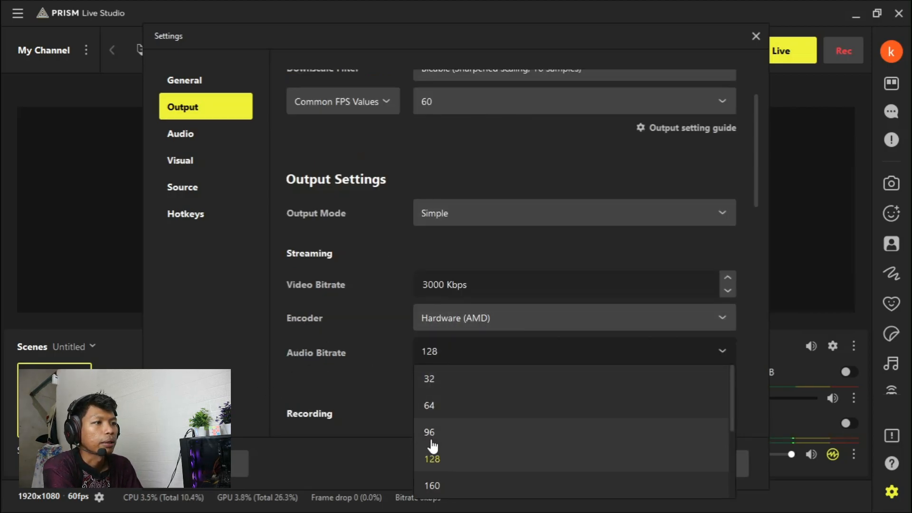
click(431, 458)
scroll(475, 351, down, 2)
Step: Try the PRISM watermark option in the general settings and leave it disabled
click(161, 85)
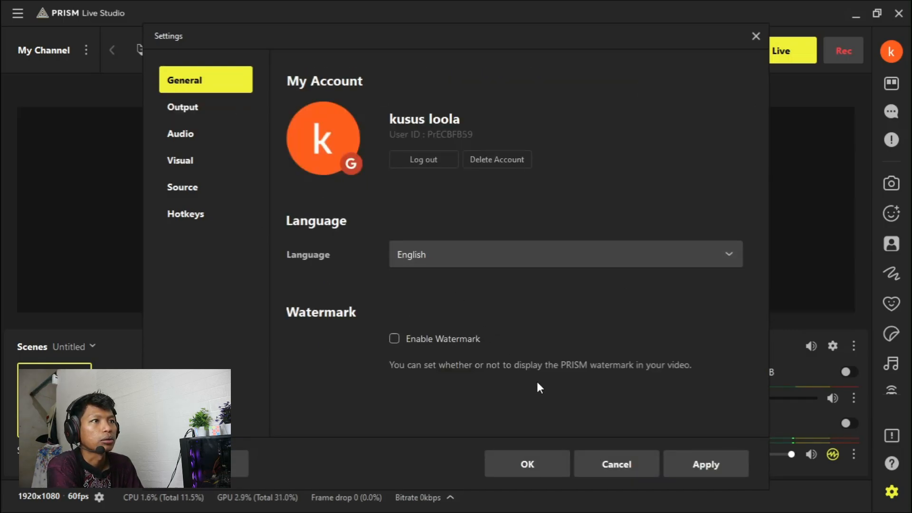
click(394, 339)
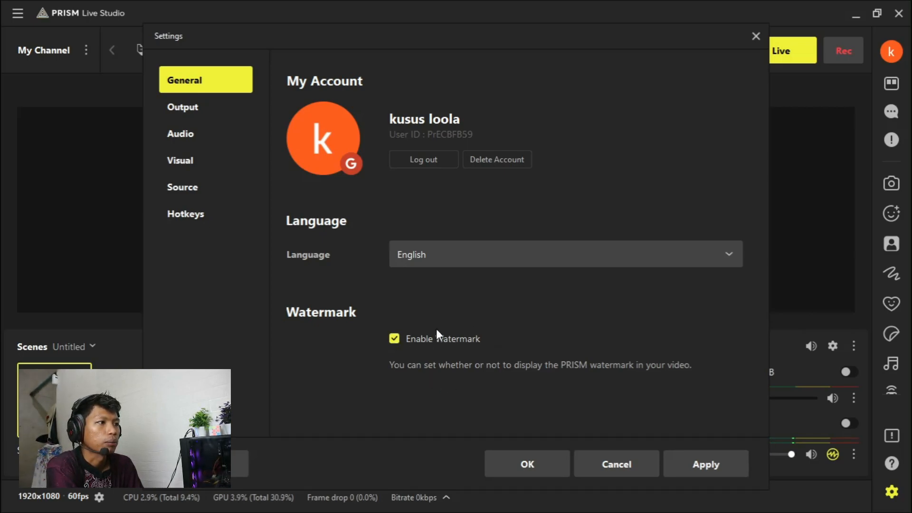
click(394, 339)
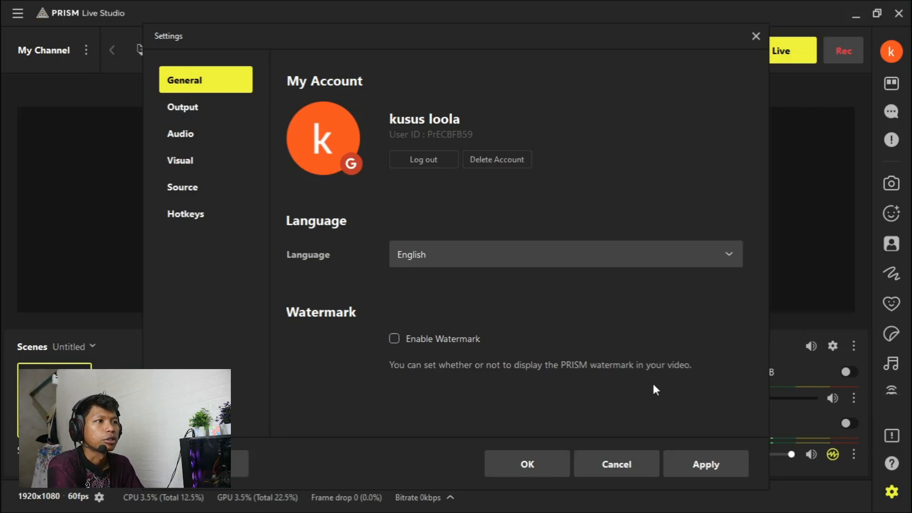
Step: Review the audio settings, then apply the settings and close the dialog
click(183, 107)
click(184, 135)
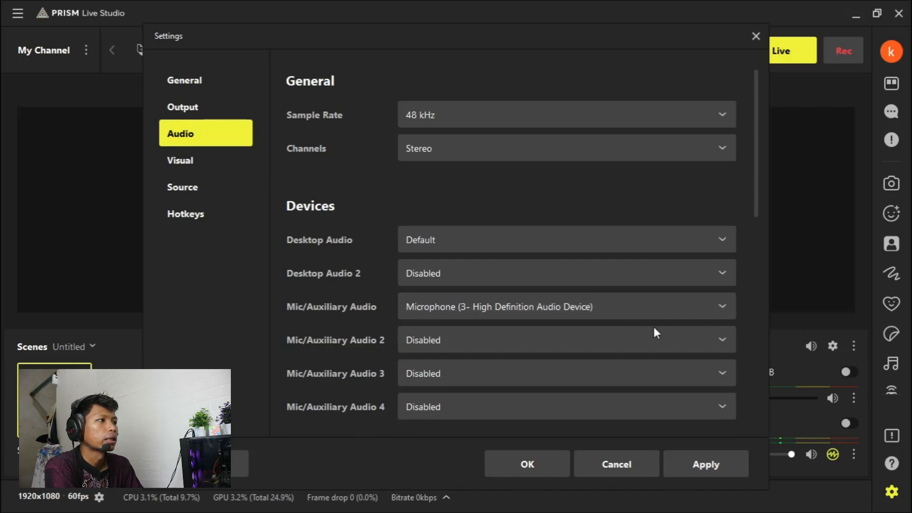
click(704, 468)
click(542, 470)
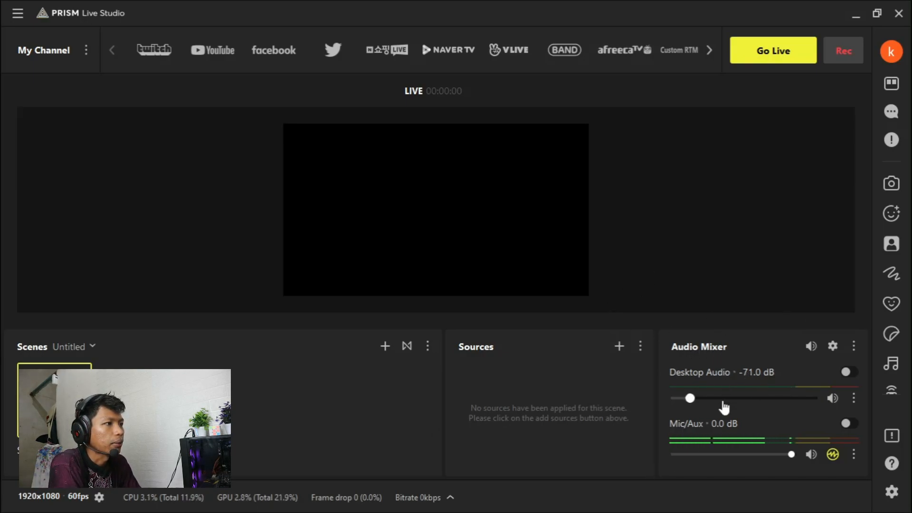
Step: Set the Desktop Audio volume in the audio mixer to about -28 dB
drag(690, 398, 694, 399)
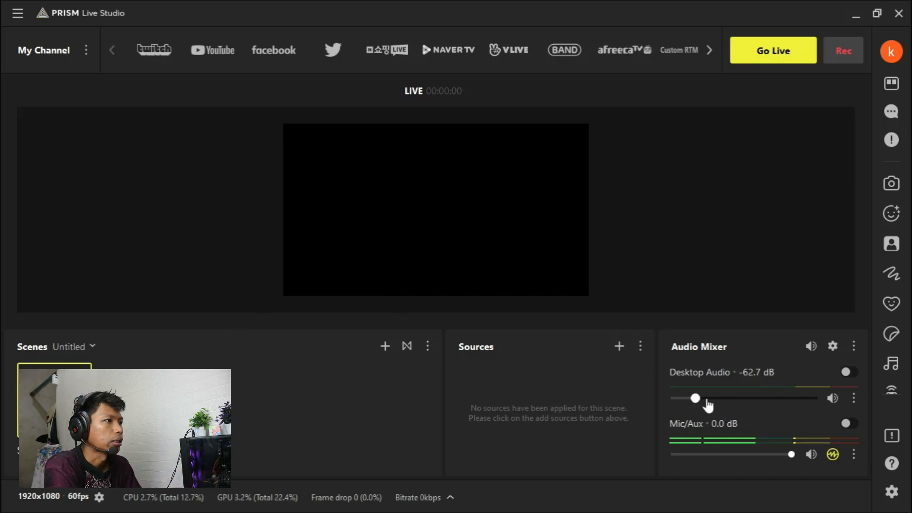
drag(697, 399, 729, 405)
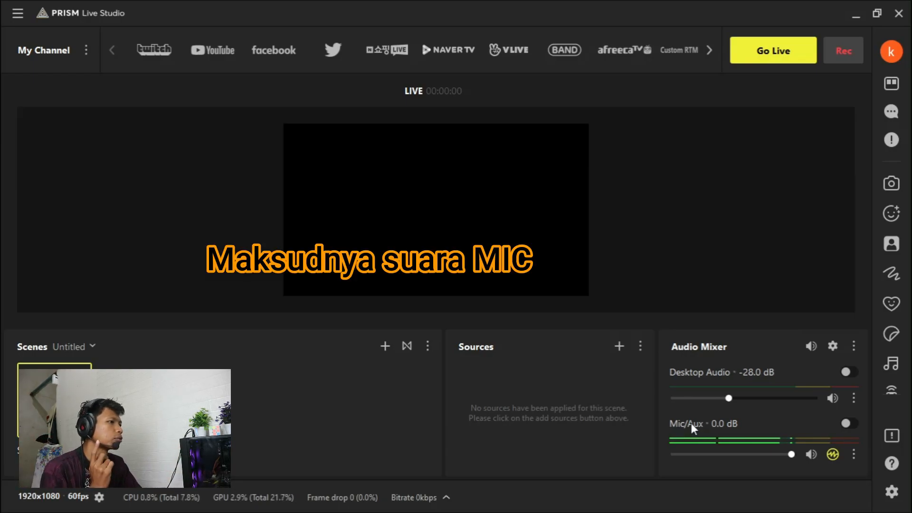
Step: Check the available microphone devices in the Mic/Aux properties and close them keeping the selected device
click(855, 457)
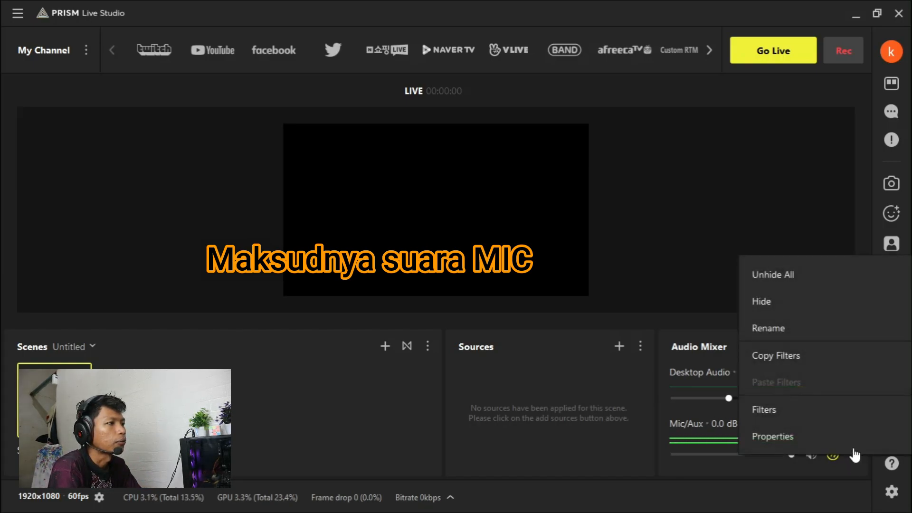
click(785, 444)
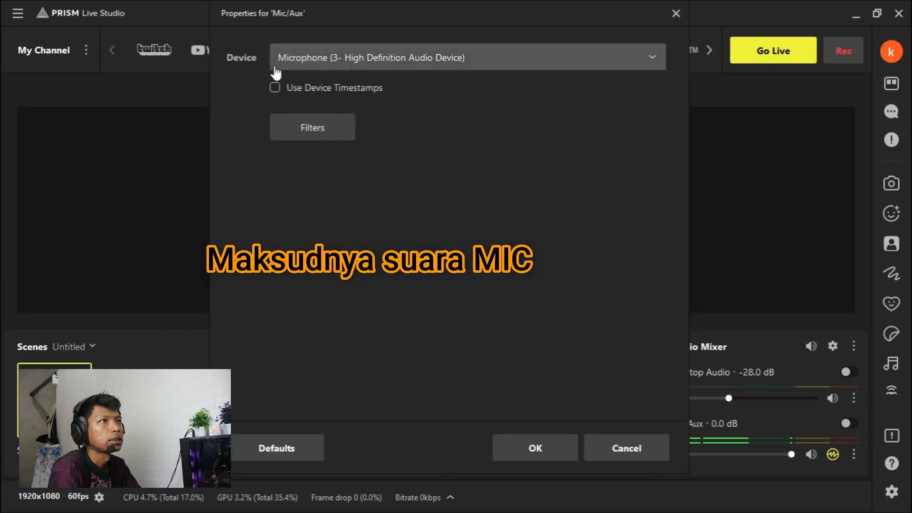
click(320, 56)
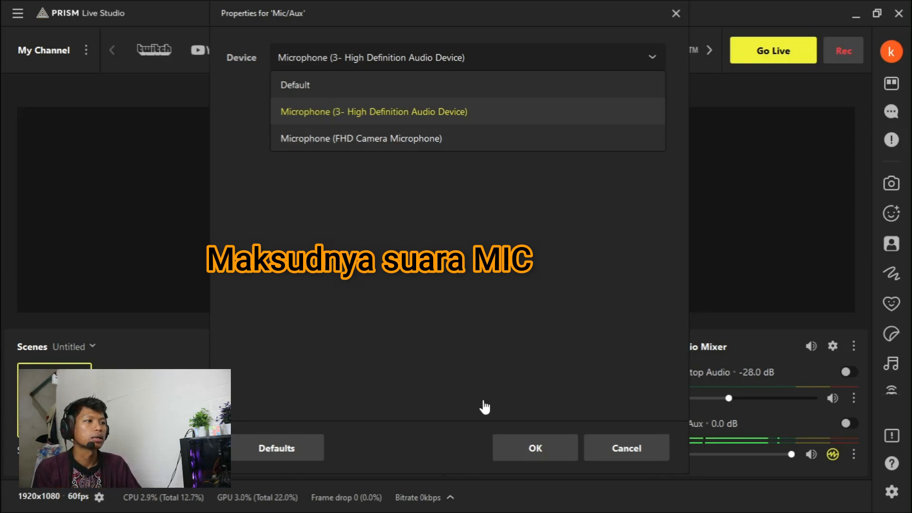
click(537, 448)
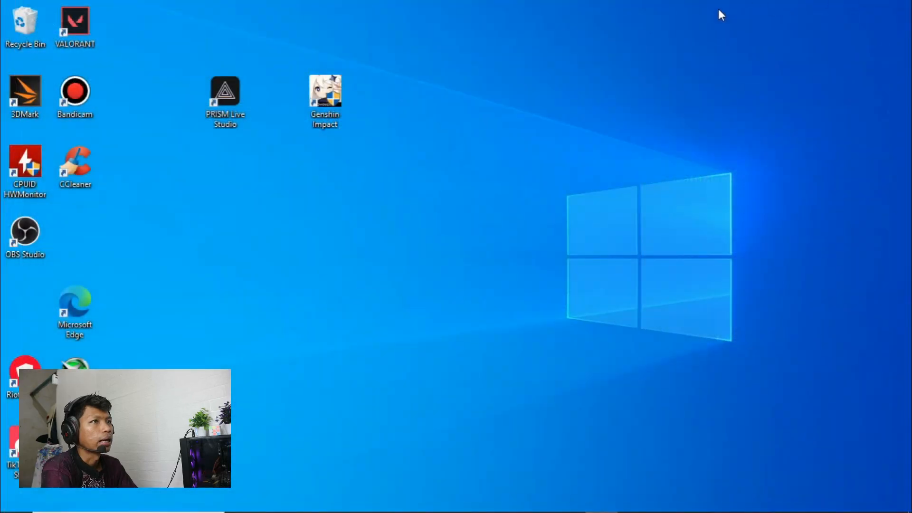
Step: Launch Genshin Impact from the desktop and bring up its graphics settings (Grafik)
double_click(326, 101)
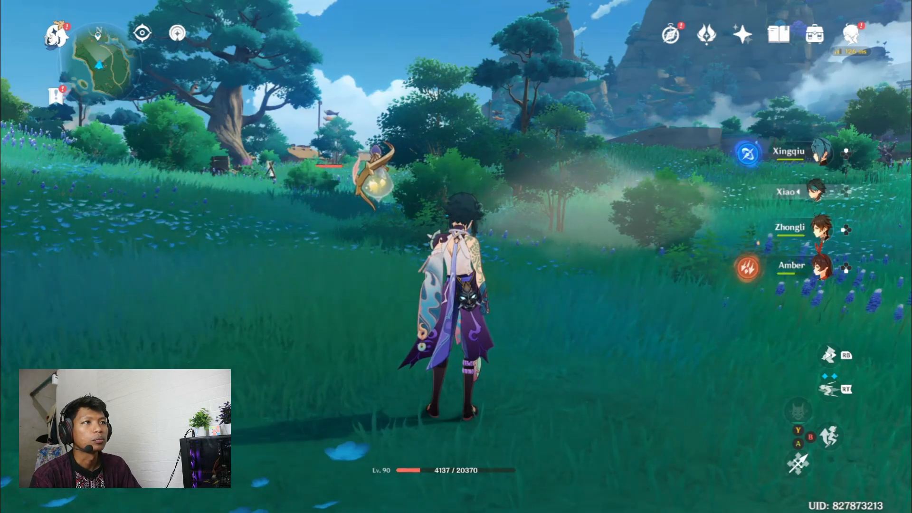
key(Escape)
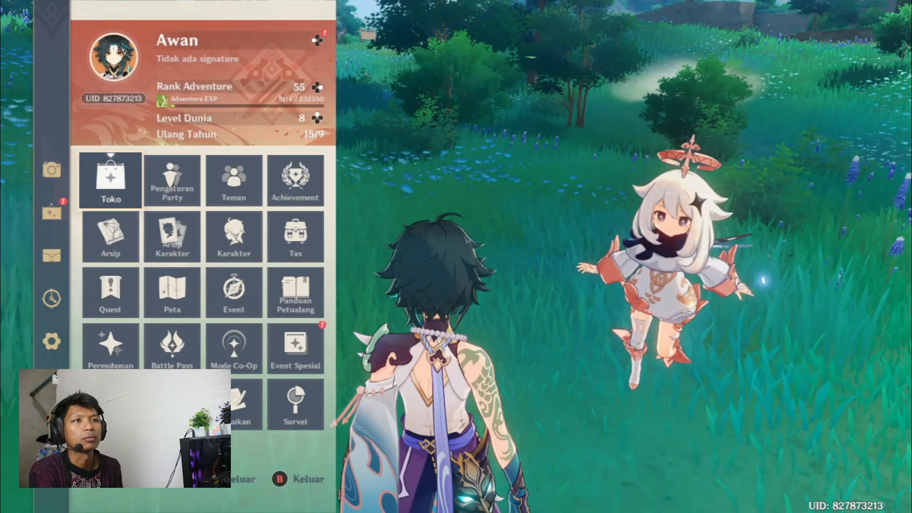
key(Return)
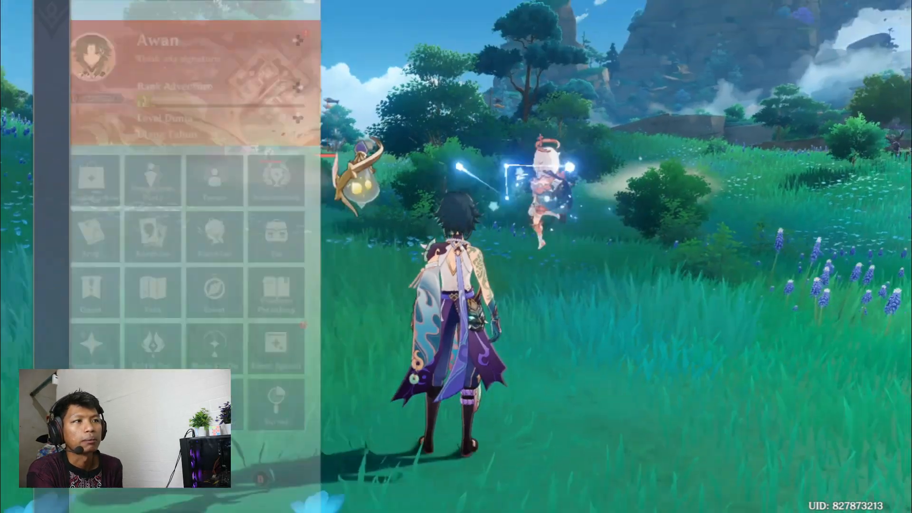
key(Down)
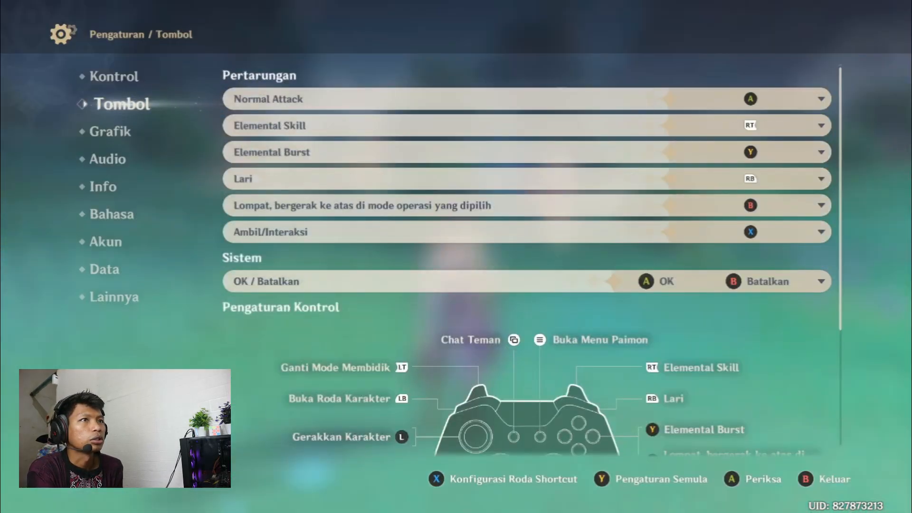
key(Up)
key(Return)
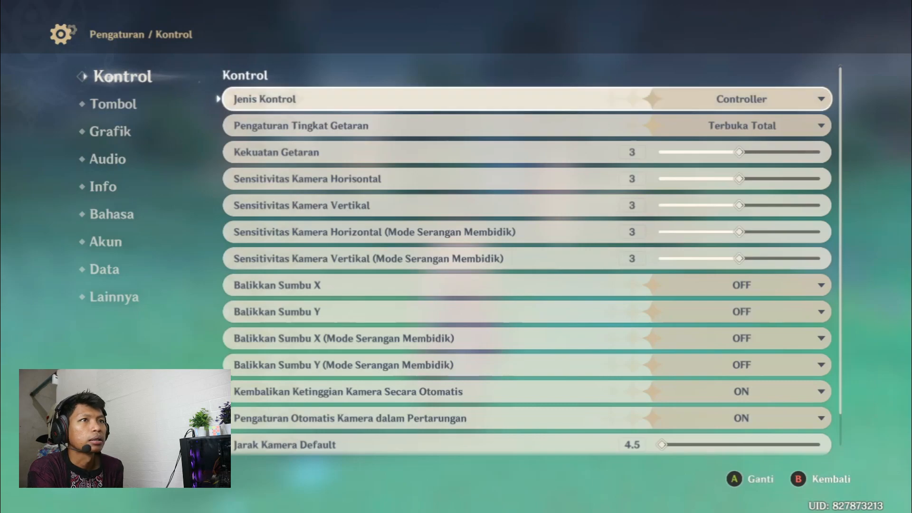
key(Escape)
key(Down)
key(Down)
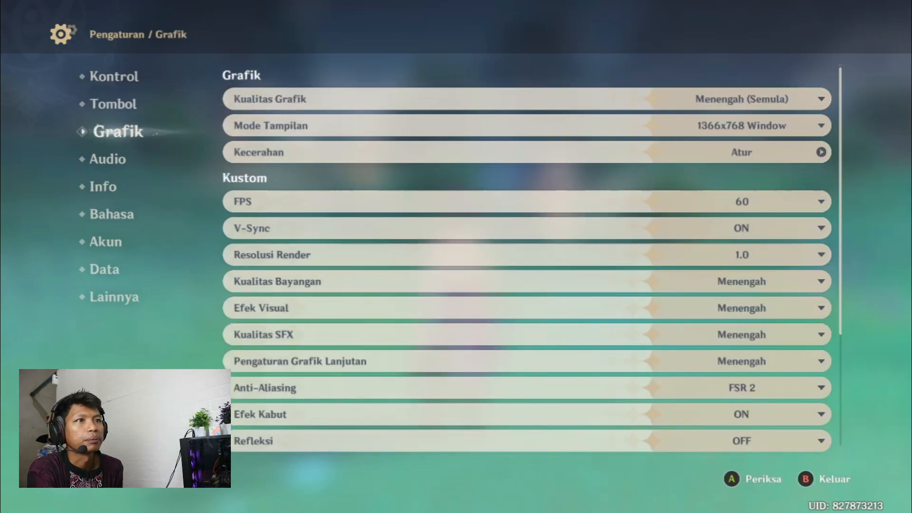
Step: Set the game's display mode (Mode Tampilan) to 1280x720 Window, leave the settings and reposition the game window on the desktop
key(Up)
key(Down)
key(Return)
key(Down)
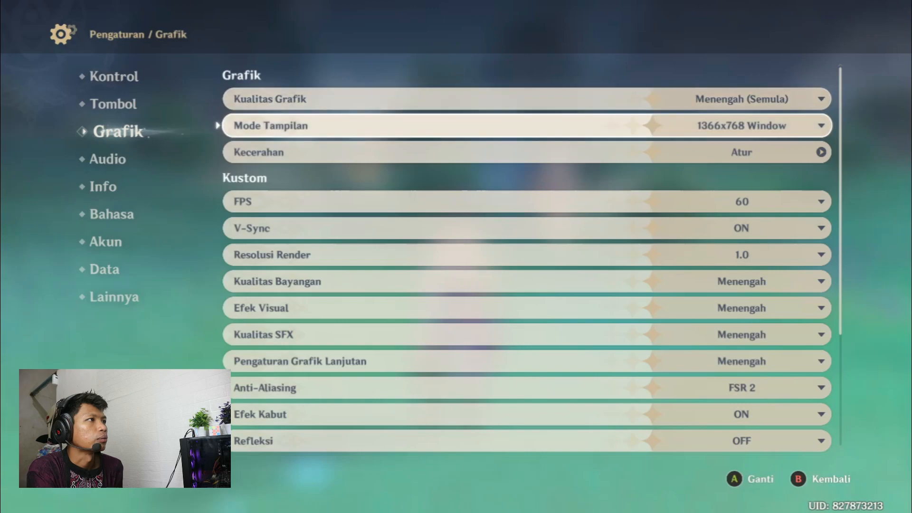
key(Return)
key(Down)
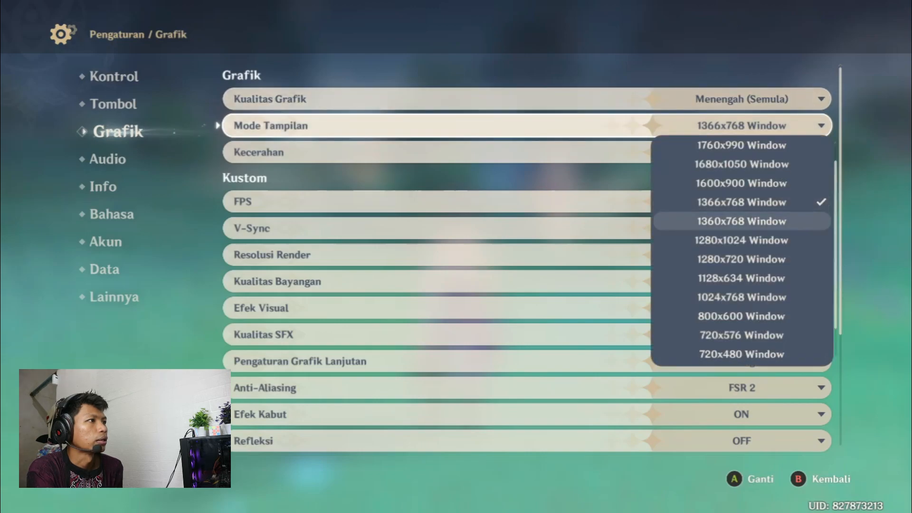
key(Return)
key(Return)
key(Down)
key(Down)
key(Return)
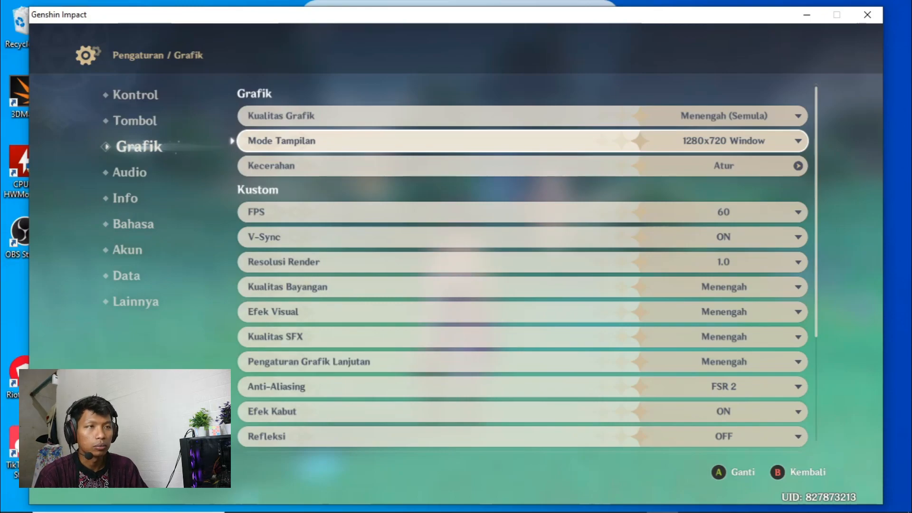
key(super)
mouse_move(304, 15)
mouse_down()
mouse_move(285, 16)
mouse_move(321, 6)
mouse_move(304, 33)
mouse_up()
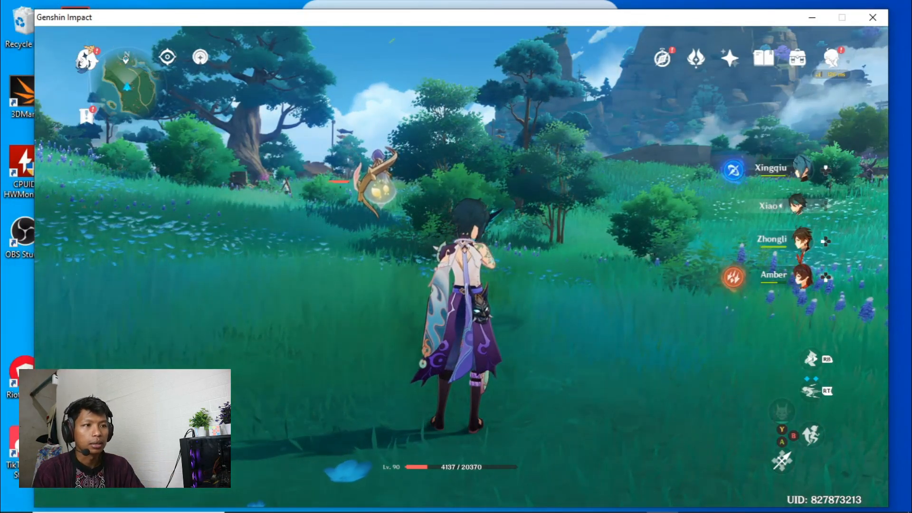
Step: Switch to PRISM Live Studio and create a new Window Capture source named "game"
key(super)
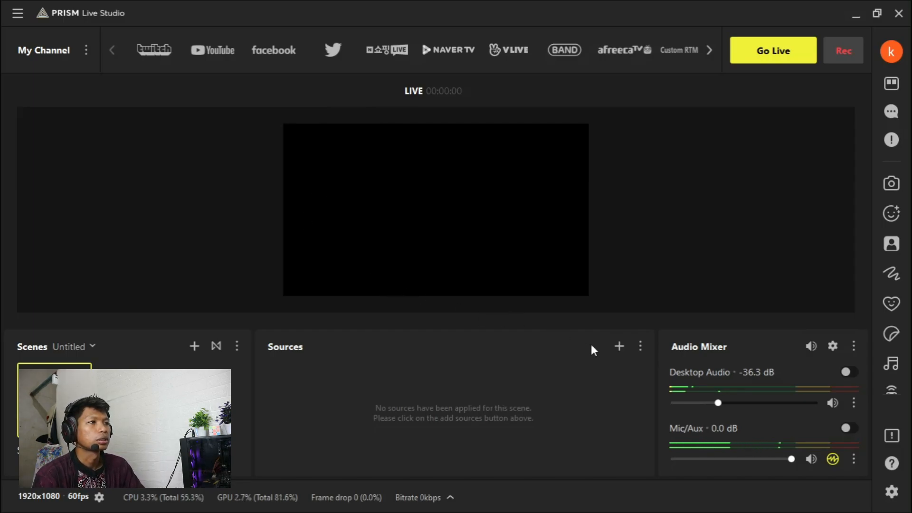
click(618, 347)
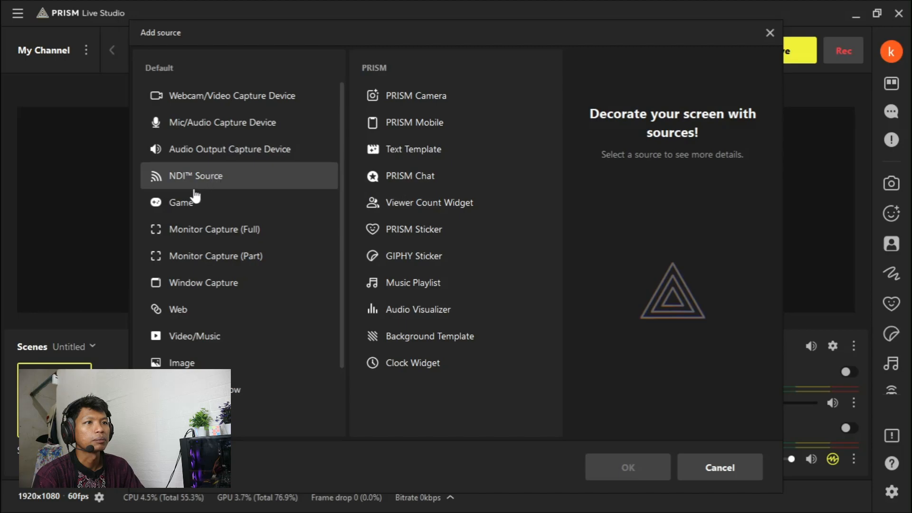
click(185, 286)
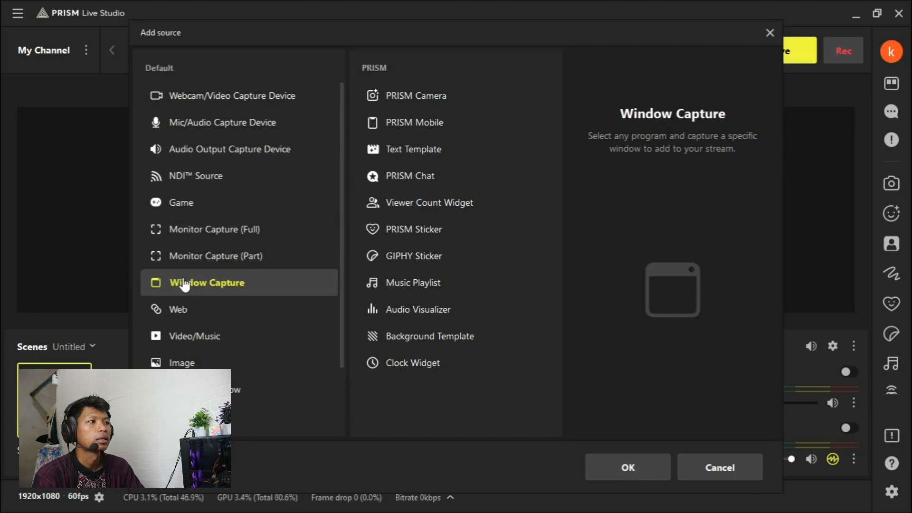
click(600, 467)
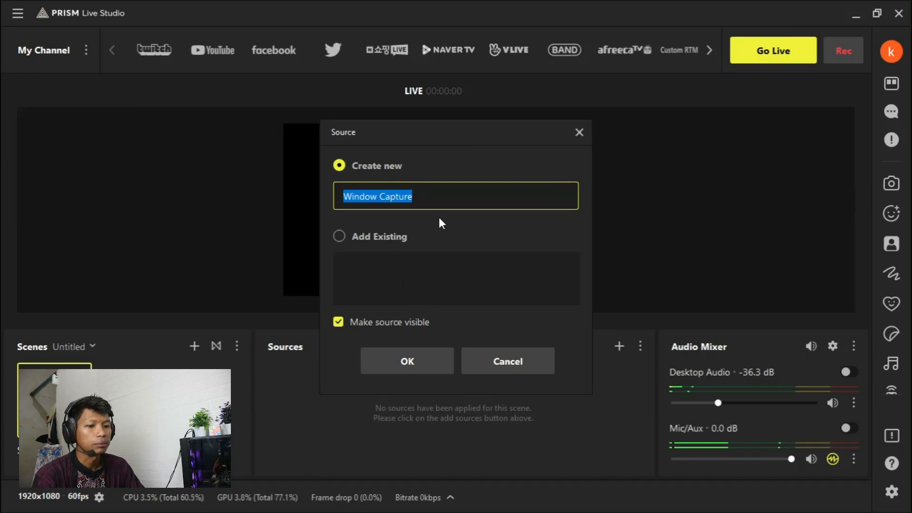
text(game)
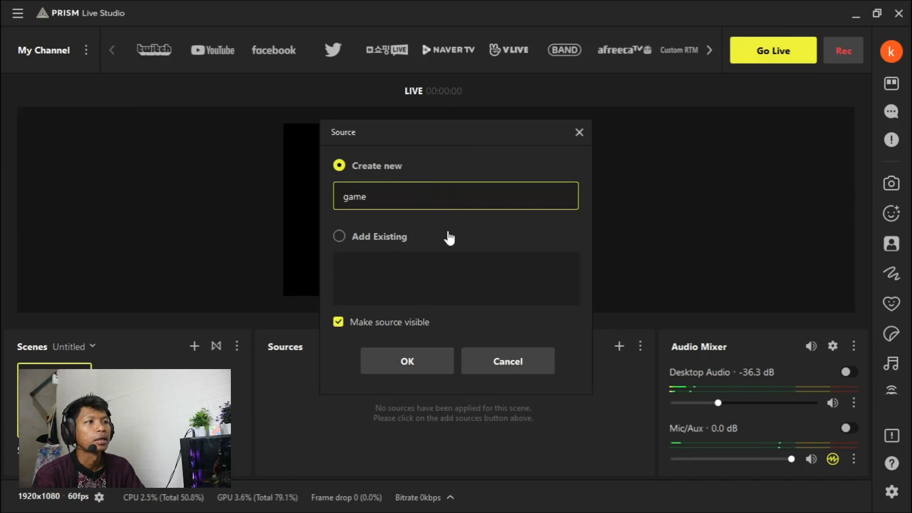
click(428, 360)
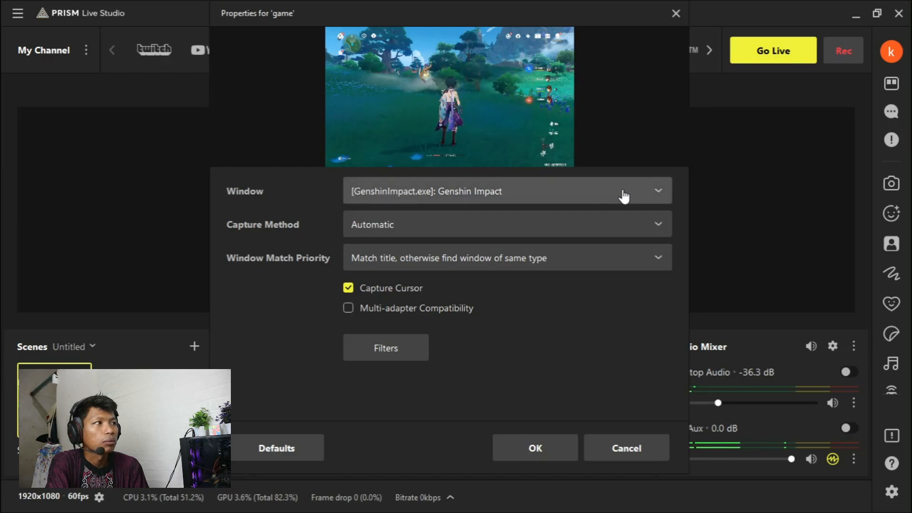
Step: Choose [GenshinImpact.exe]: Genshin Impact as the window captured by the "game" source and accept its properties
click(650, 191)
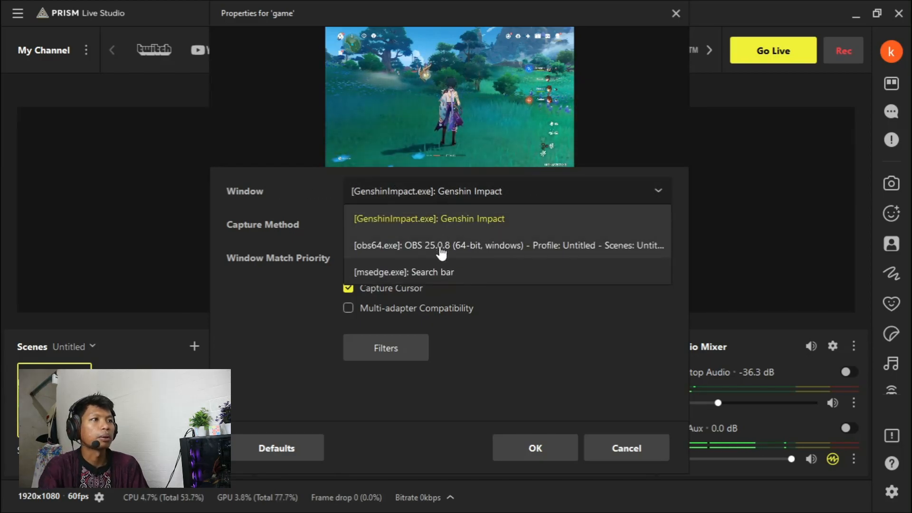
click(426, 217)
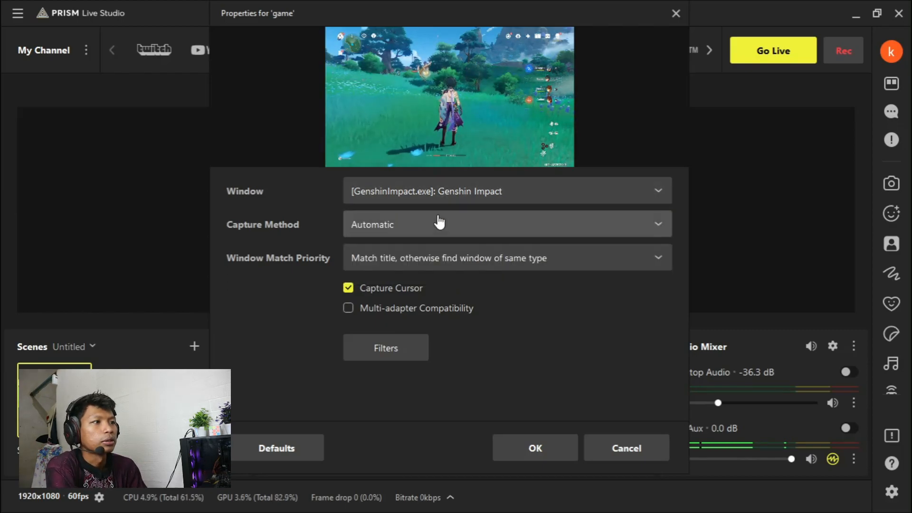
click(512, 447)
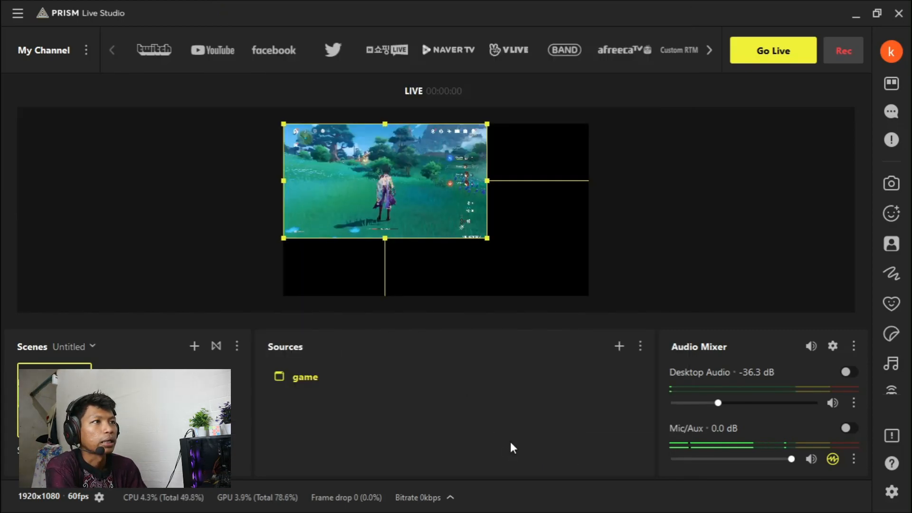
Step: Transform the game capture in the preview with Fit to screen
drag(398, 217, 408, 216)
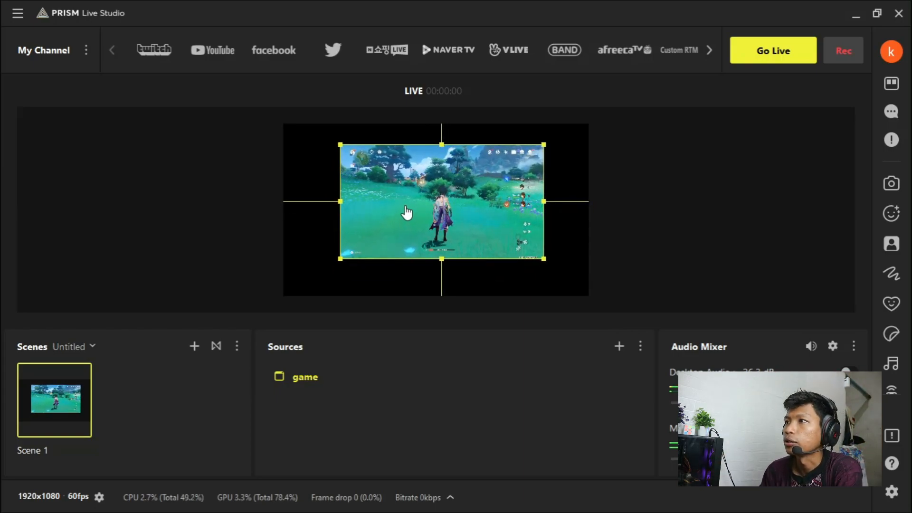
right_click(406, 210)
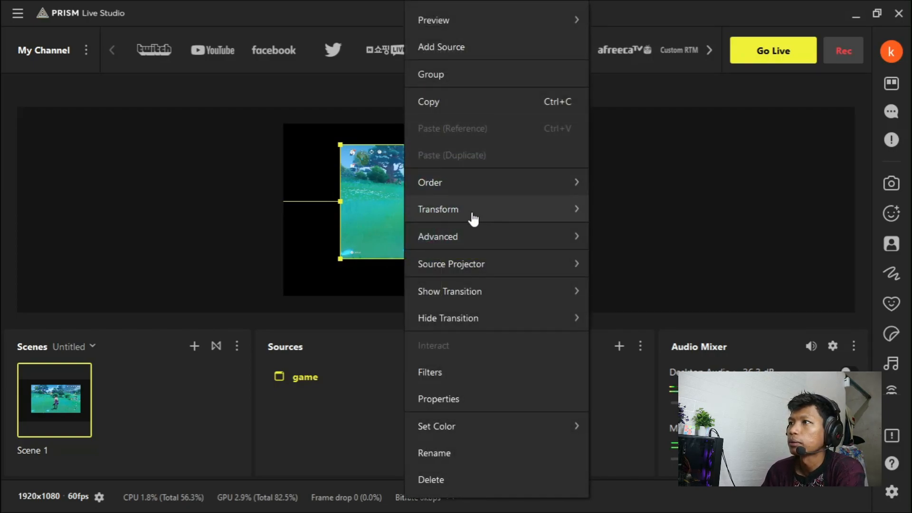
mouse_move(473, 218)
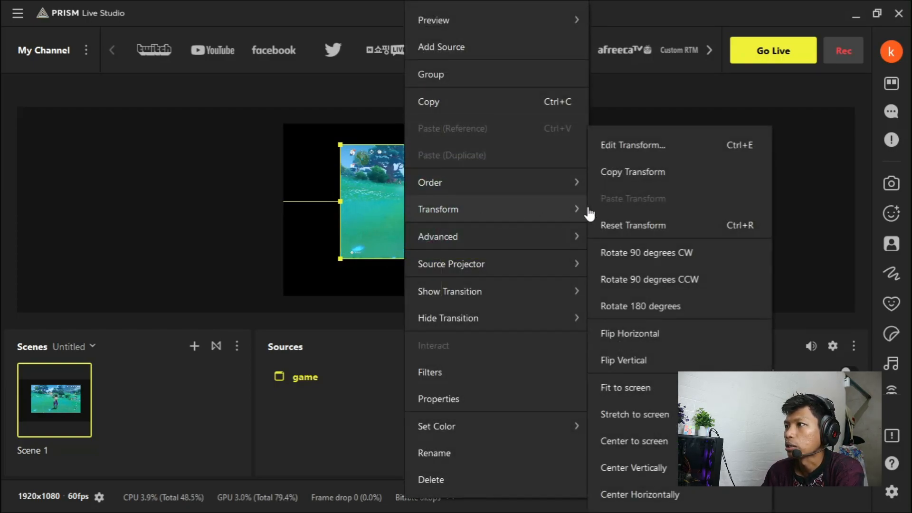
click(646, 384)
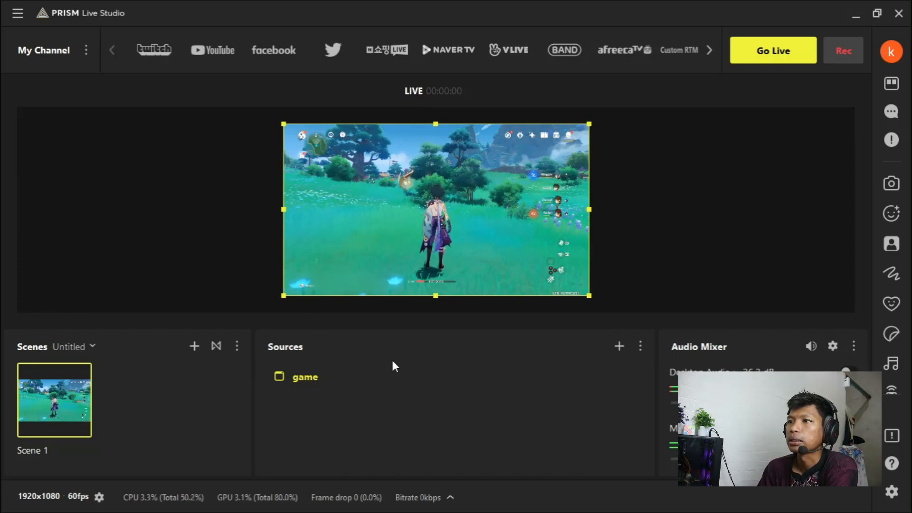
Step: Add a Webcam/Video Capture Device source under its default name, using FHD Camera as the device
click(619, 346)
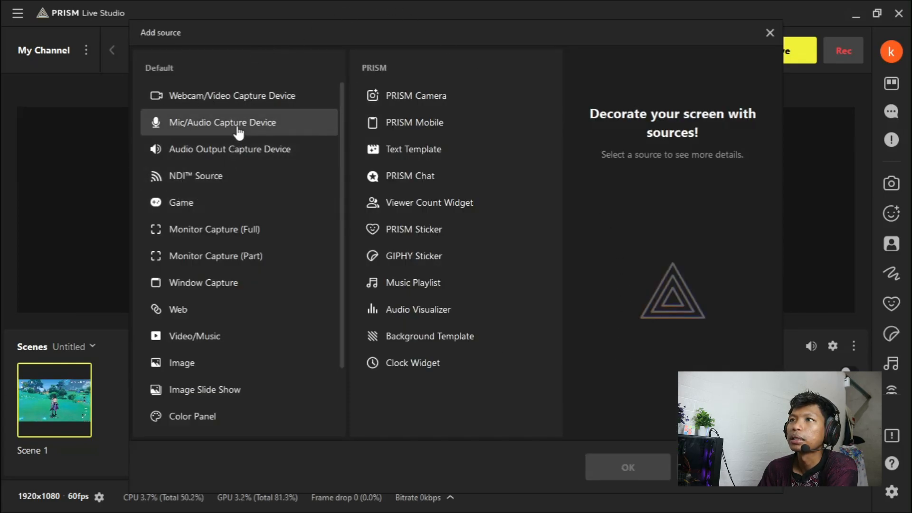
click(239, 107)
click(648, 473)
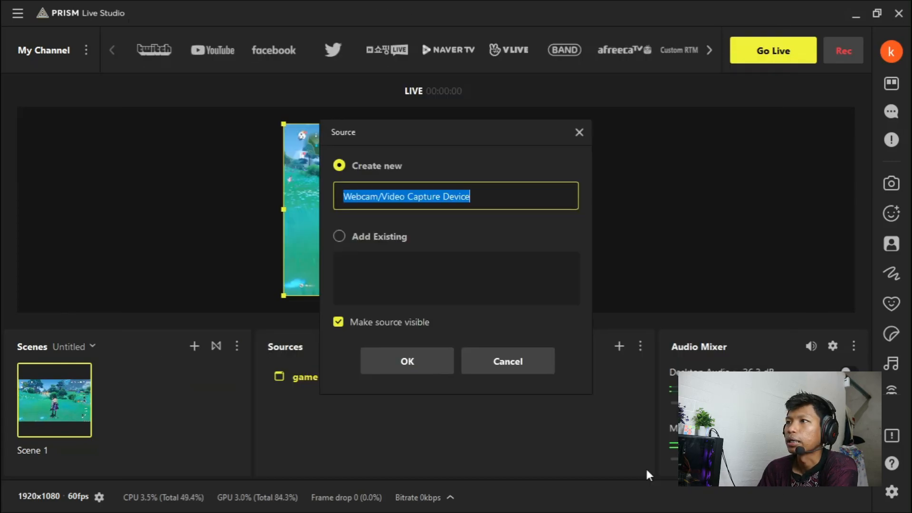
click(412, 361)
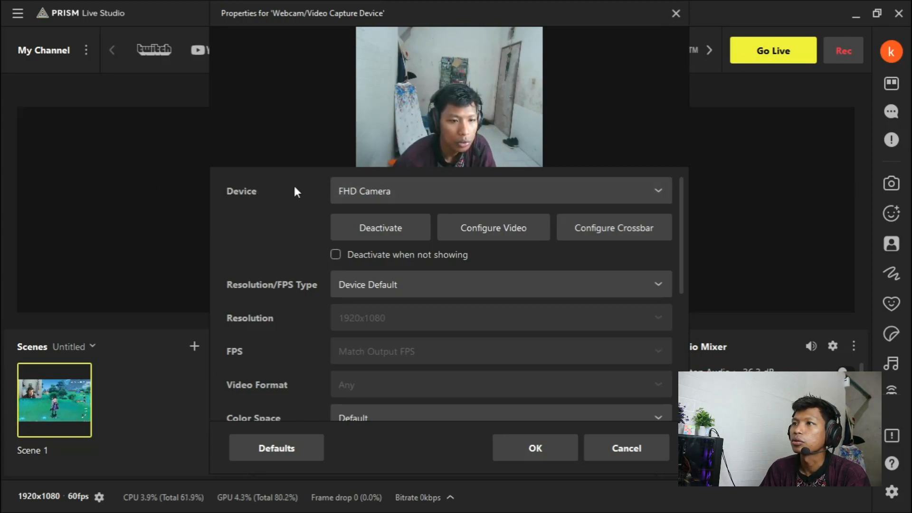
click(366, 192)
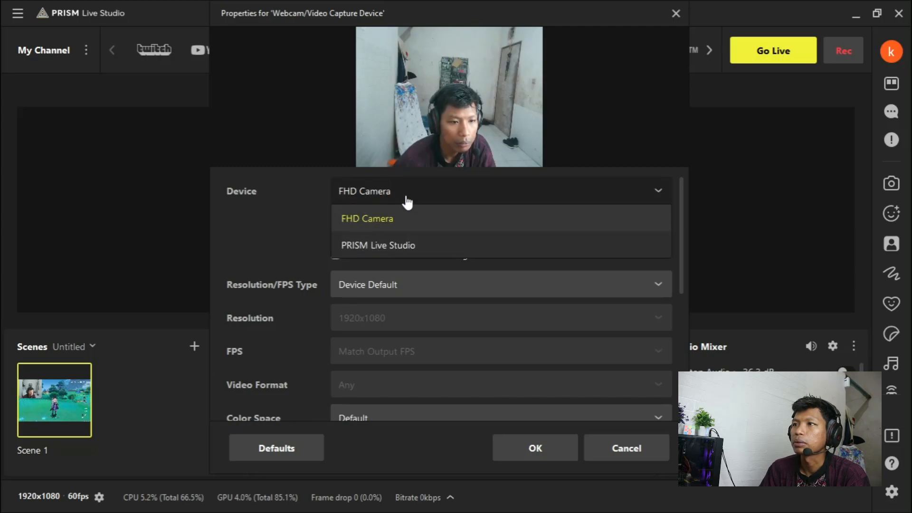
click(393, 224)
click(537, 447)
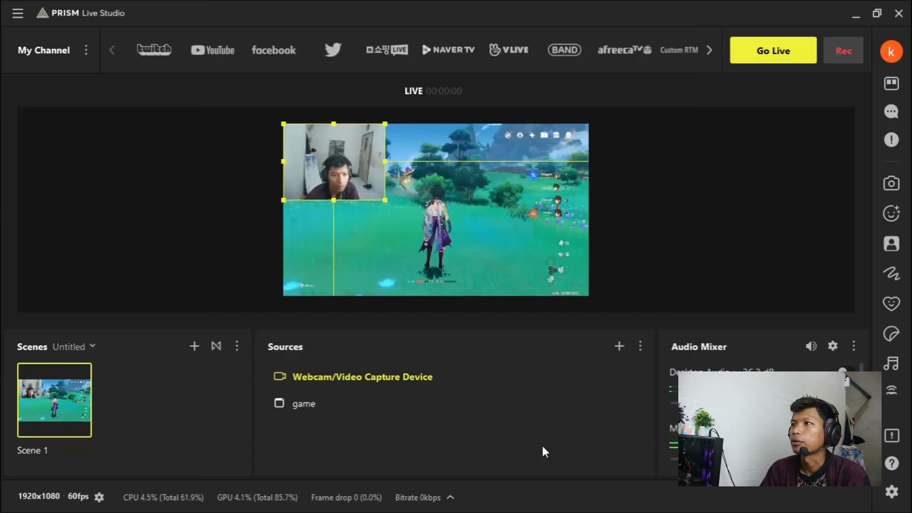
Step: Shrink the webcam overlay and place it in the lower-left corner of the game picture
drag(347, 150, 410, 216)
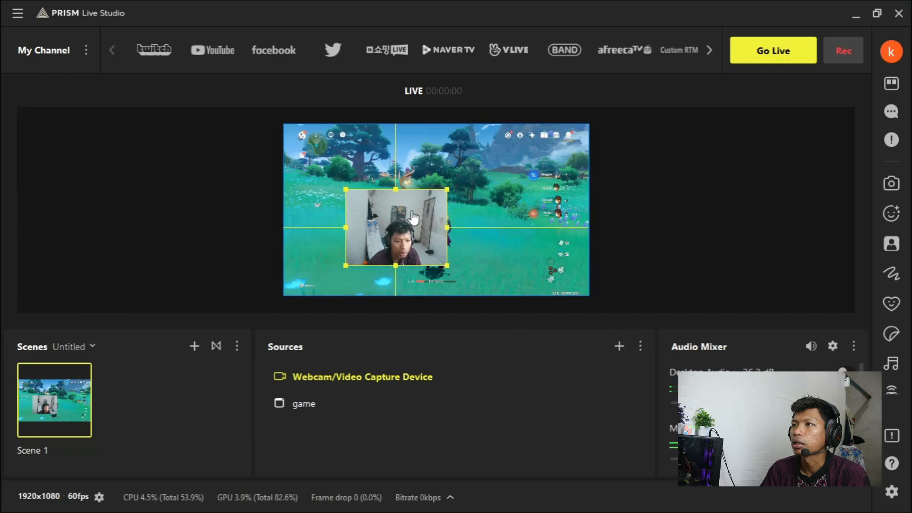
drag(449, 189, 378, 231)
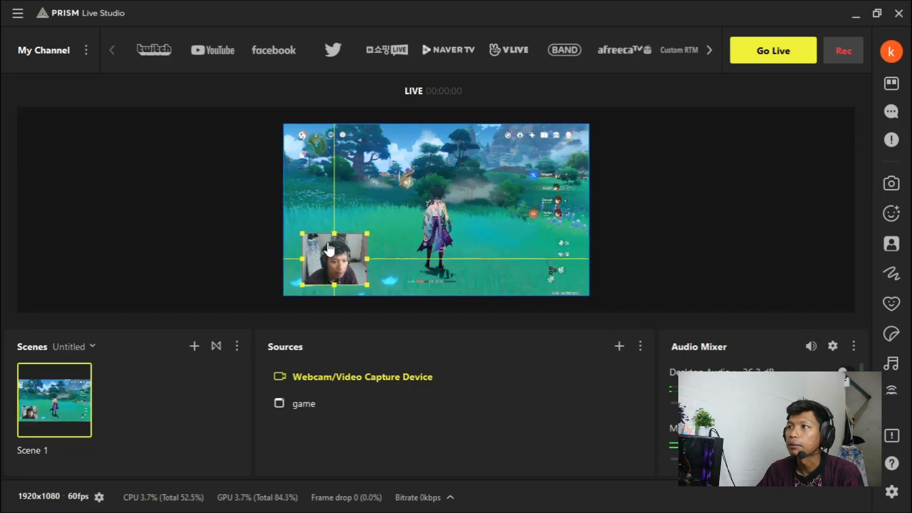
click(467, 209)
click(352, 257)
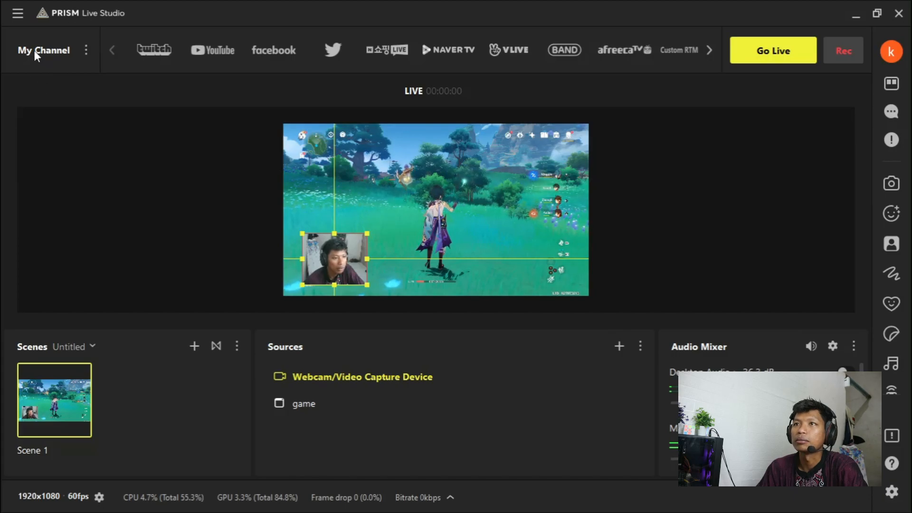
Step: Add YouTube as a streaming channel, replacing the prefilled sign-in email and choosing the personal Google account
click(90, 50)
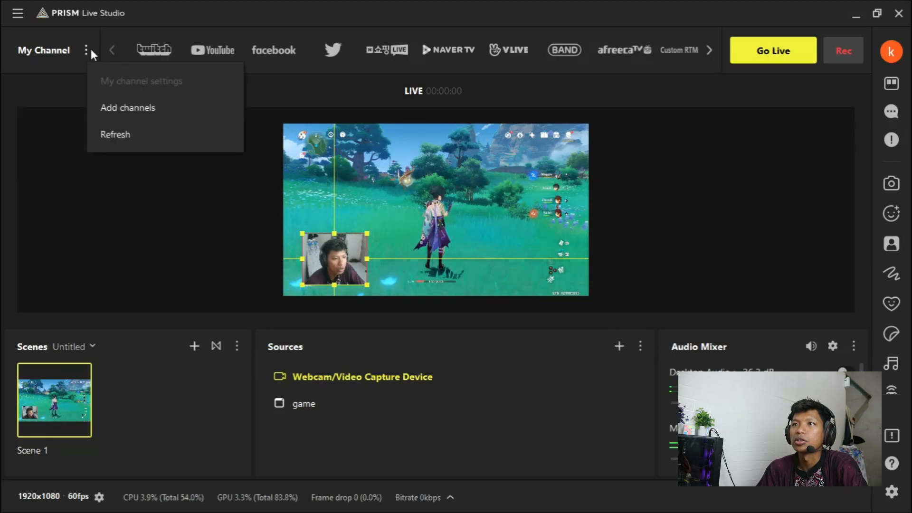
click(126, 110)
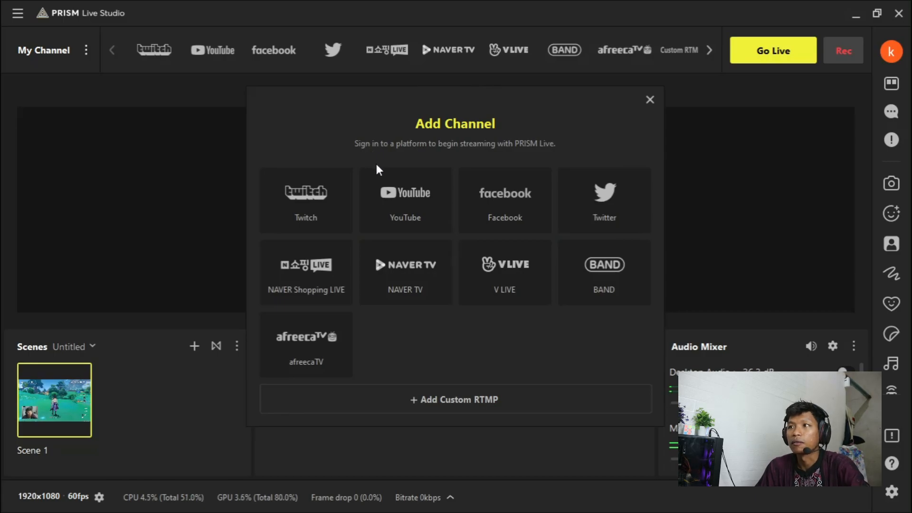
click(405, 199)
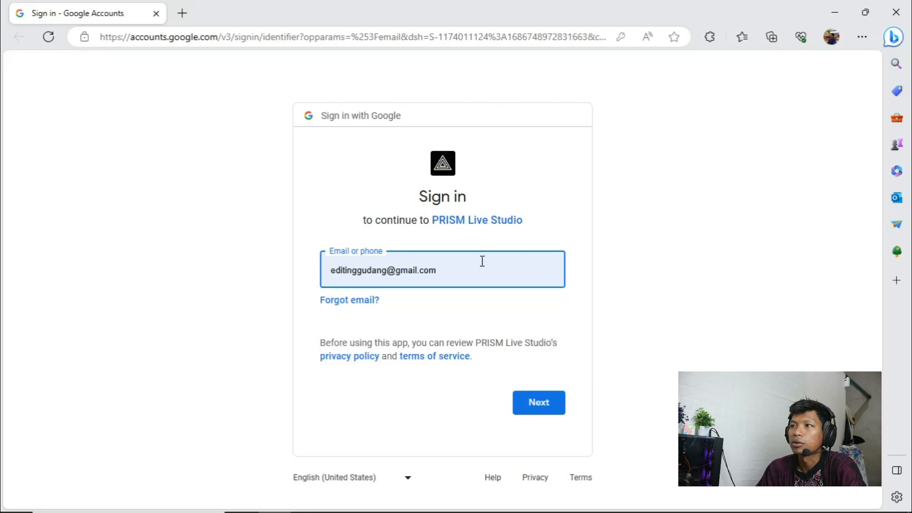
drag(451, 272, 320, 277)
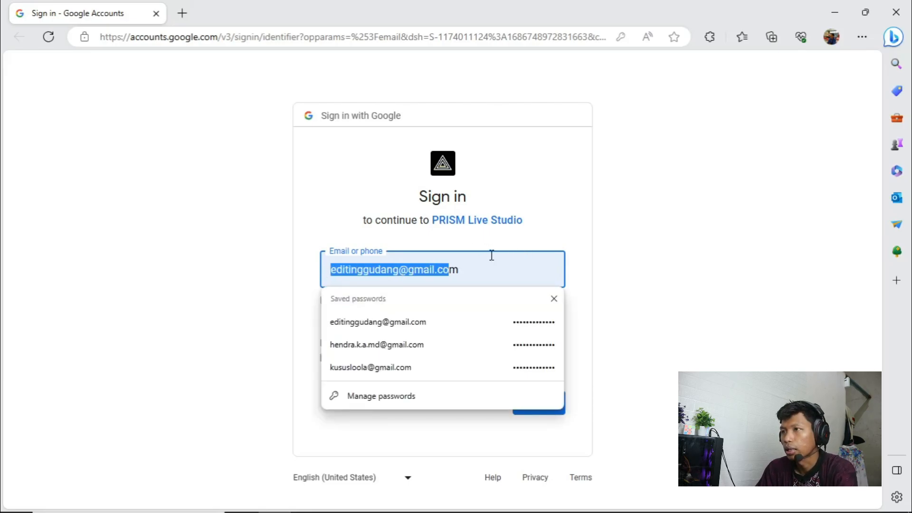
drag(457, 273, 273, 269)
key(BackSpace)
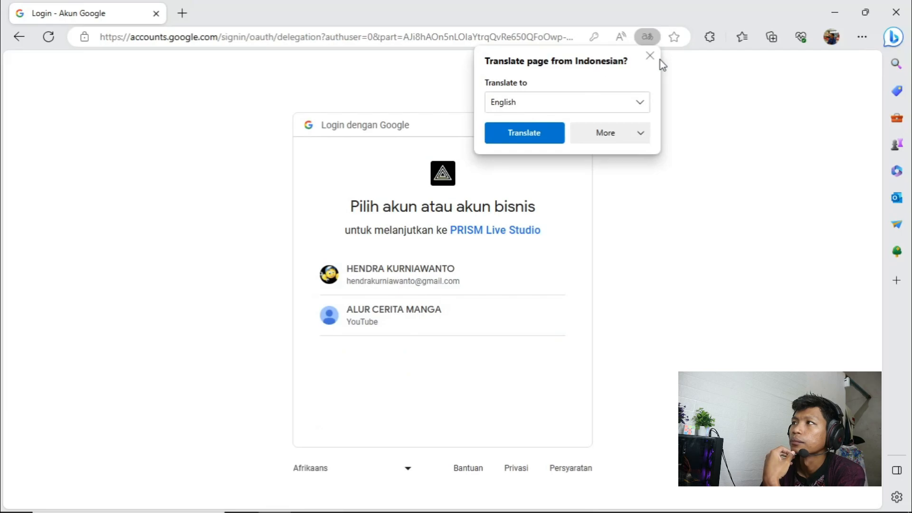
click(650, 57)
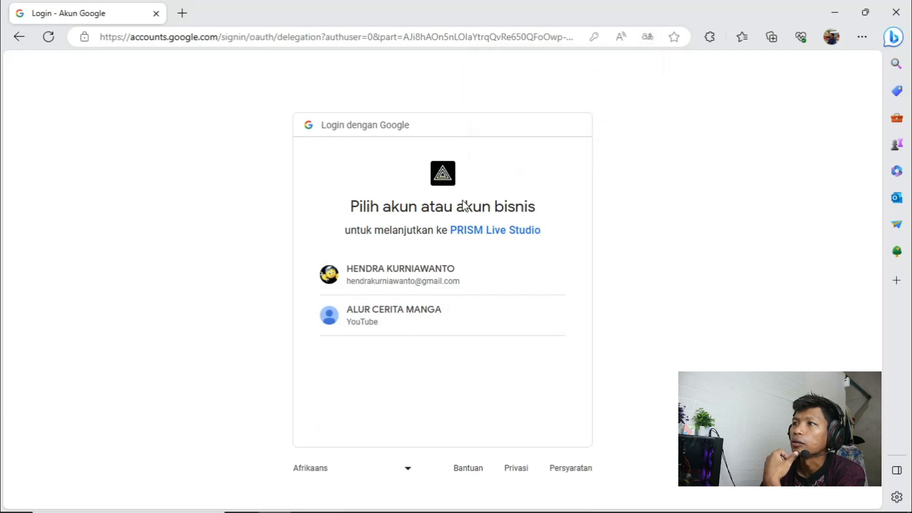
click(409, 273)
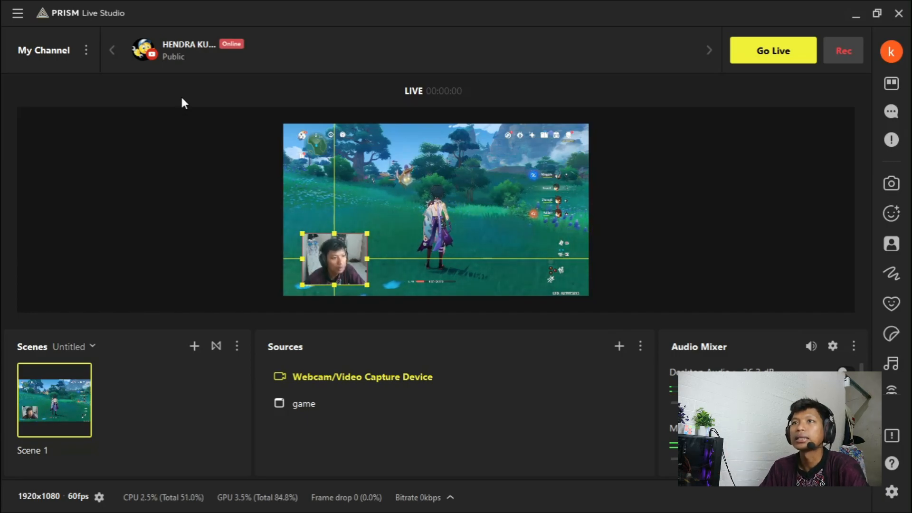
Step: Add Facebook as a second streaming channel alongside YouTube
click(85, 51)
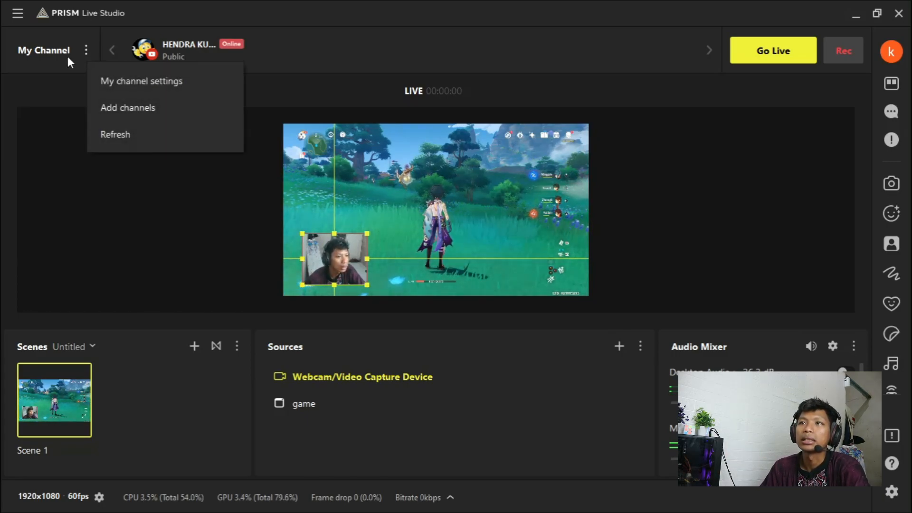
click(116, 109)
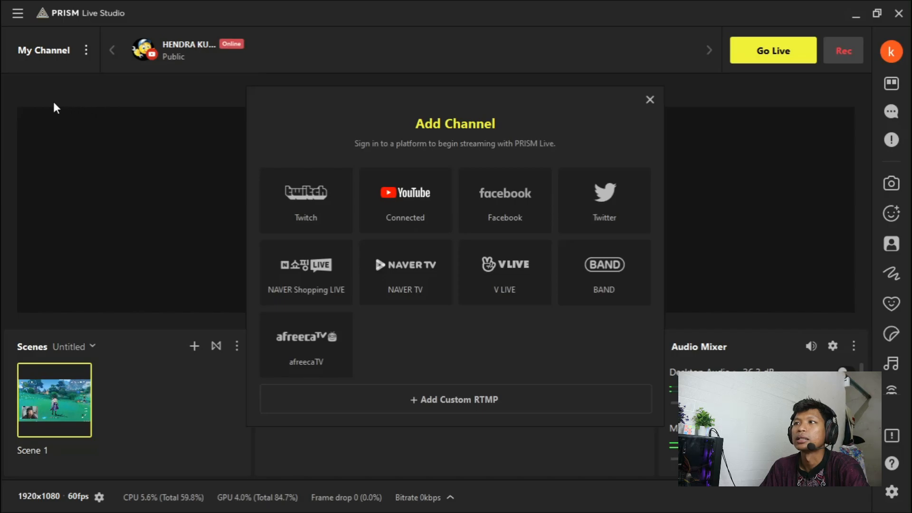
click(503, 200)
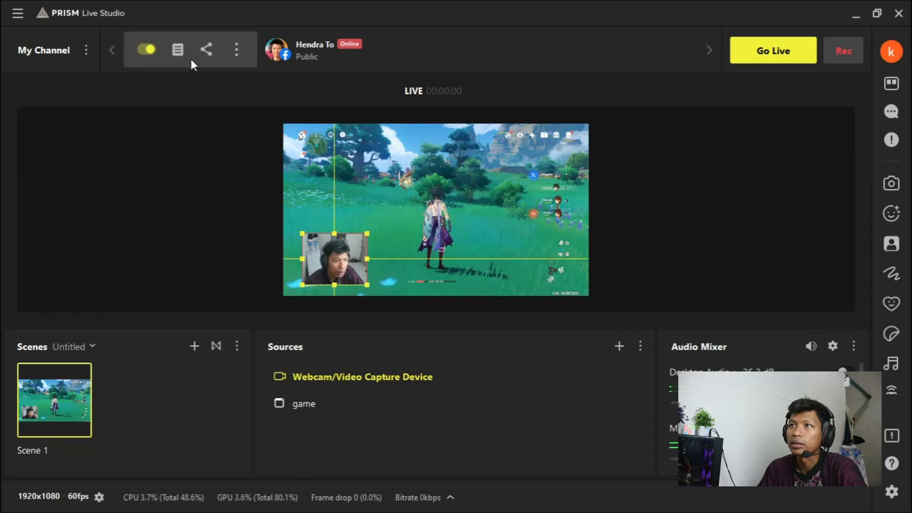
mouse_move(188, 63)
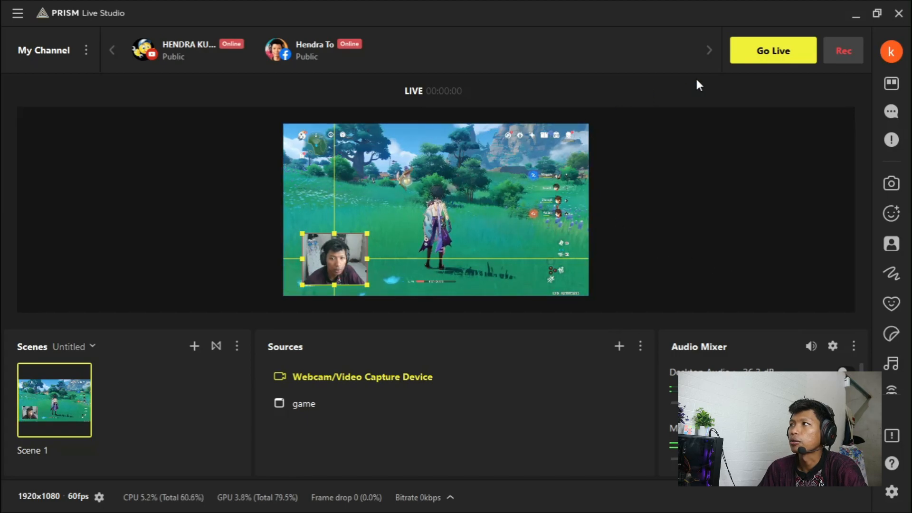
Step: Start going live and set the YouTube broadcast title to "tes live genshin"
click(764, 54)
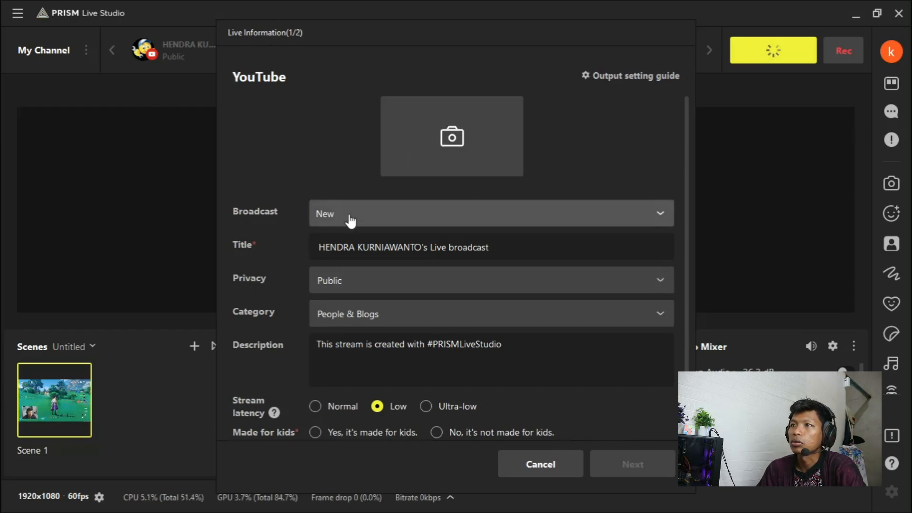
drag(506, 247, 258, 242)
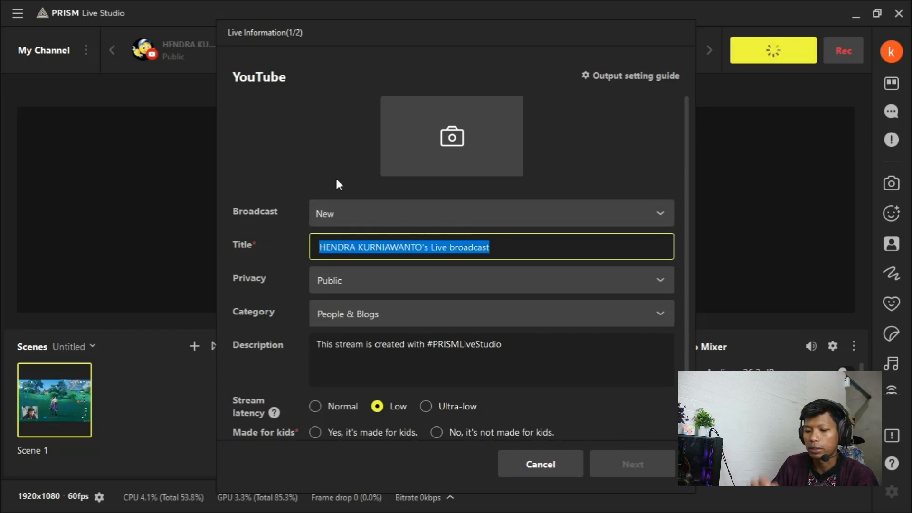
text(tes live genshin)
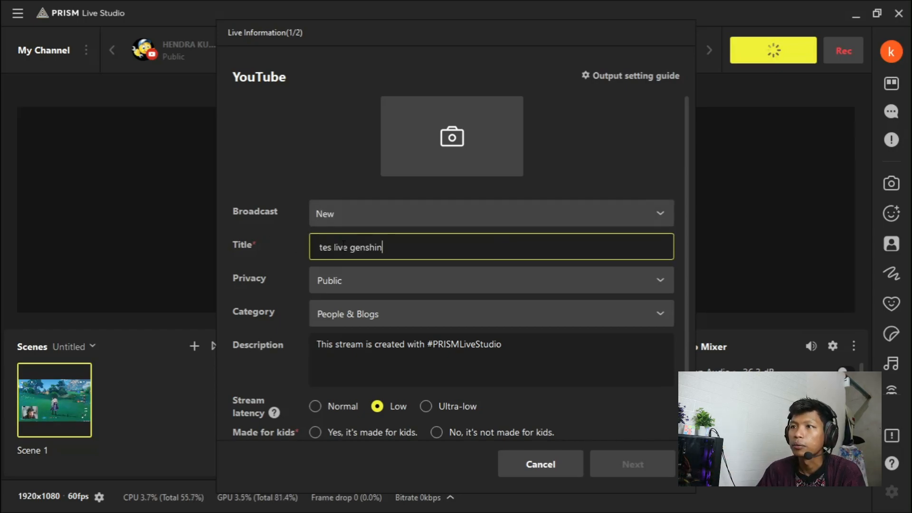
click(373, 281)
click(356, 310)
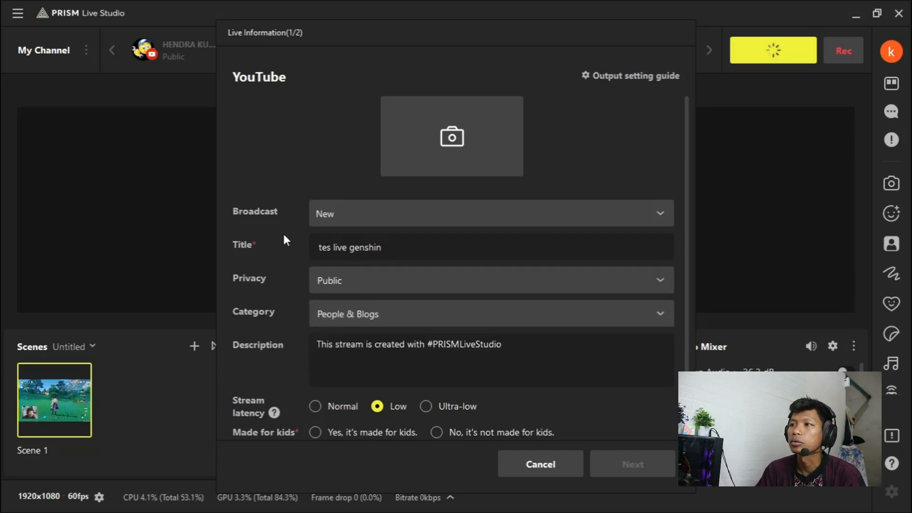
click(349, 293)
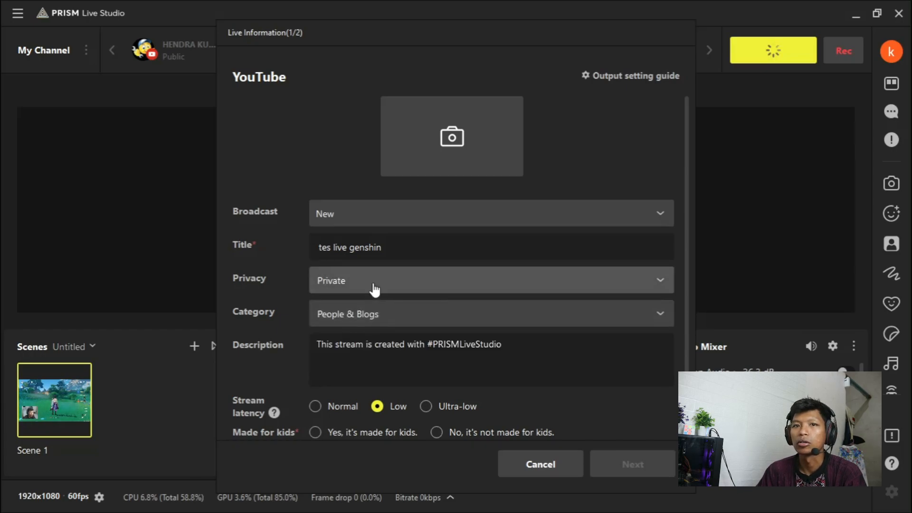
click(374, 287)
click(367, 309)
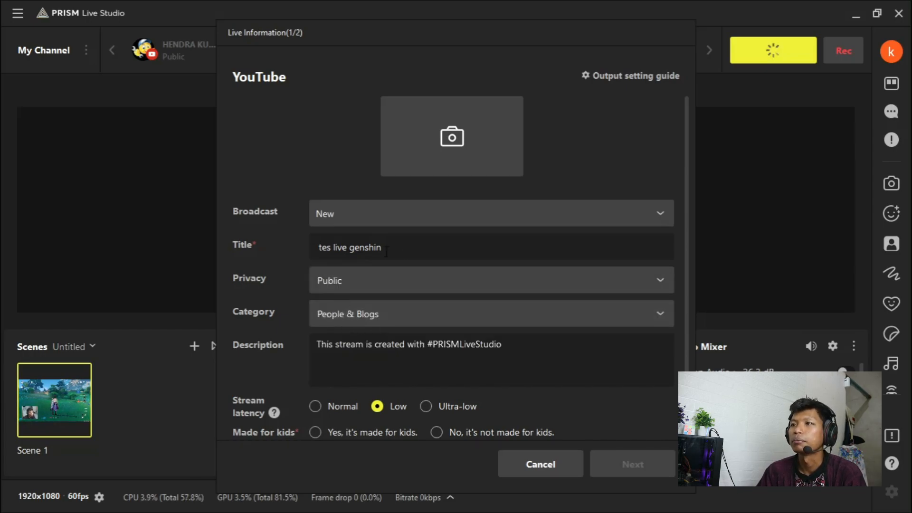
Step: Set the YouTube broadcast's category to Gaming and replace its description with "live genshin impact"
click(364, 315)
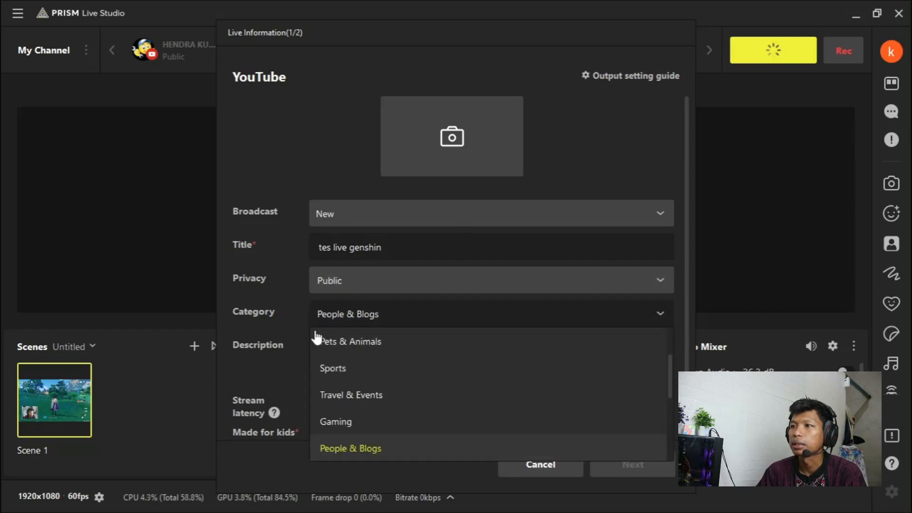
click(334, 423)
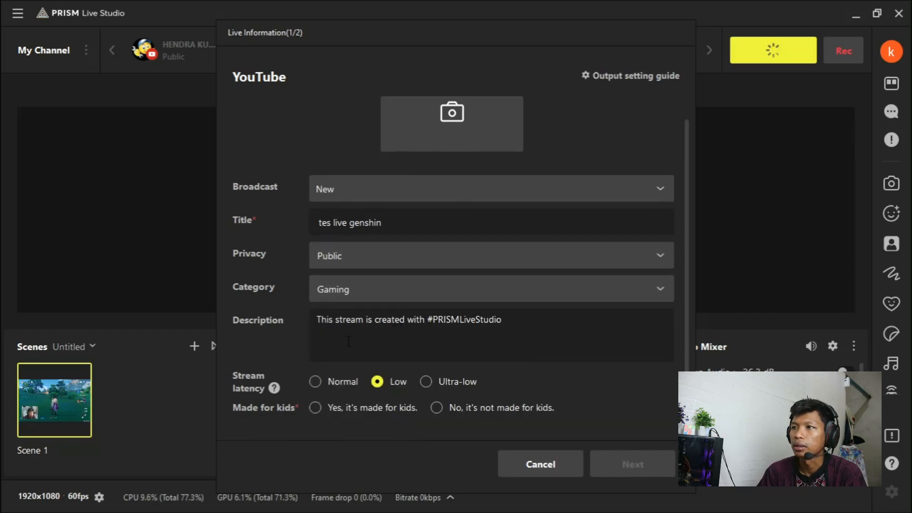
drag(503, 331, 360, 319)
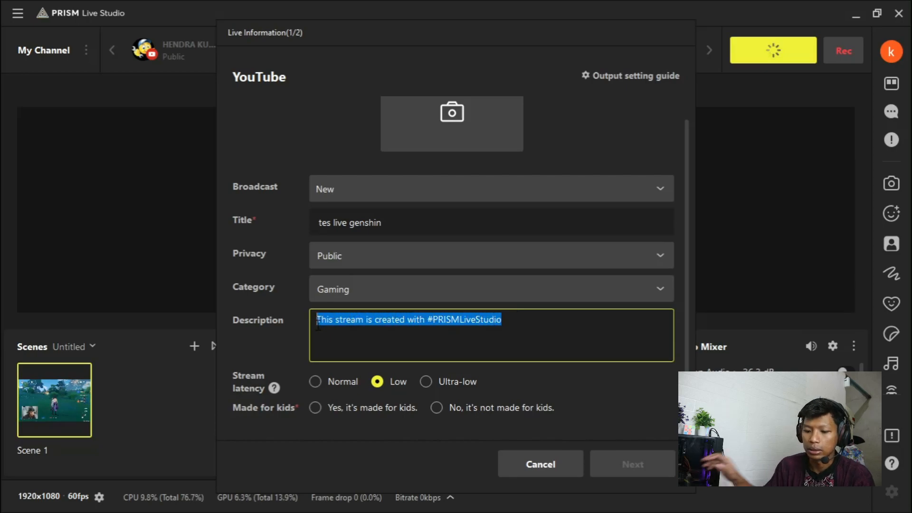
text(live genshin impact)
scroll(342, 427, up, 1)
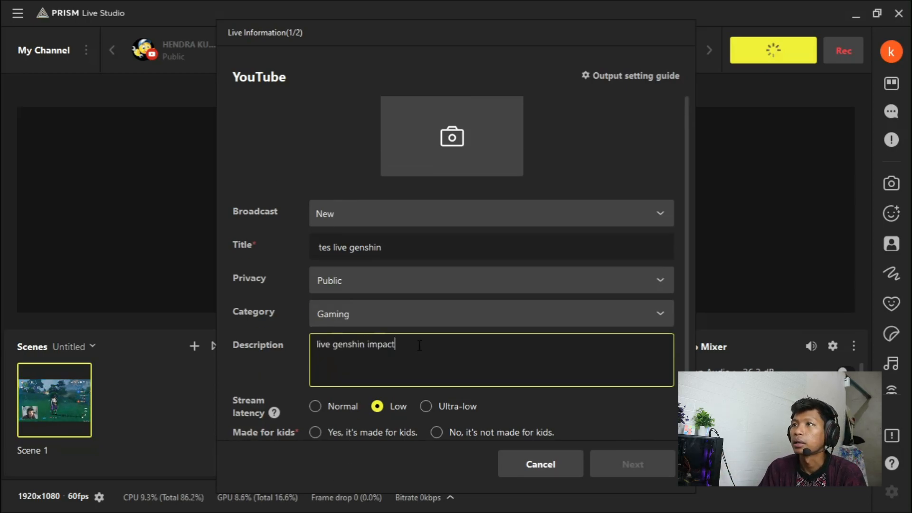
Step: Mark the YouTube broadcast as not made for kids and continue to the Facebook live information
mouse_move(427, 142)
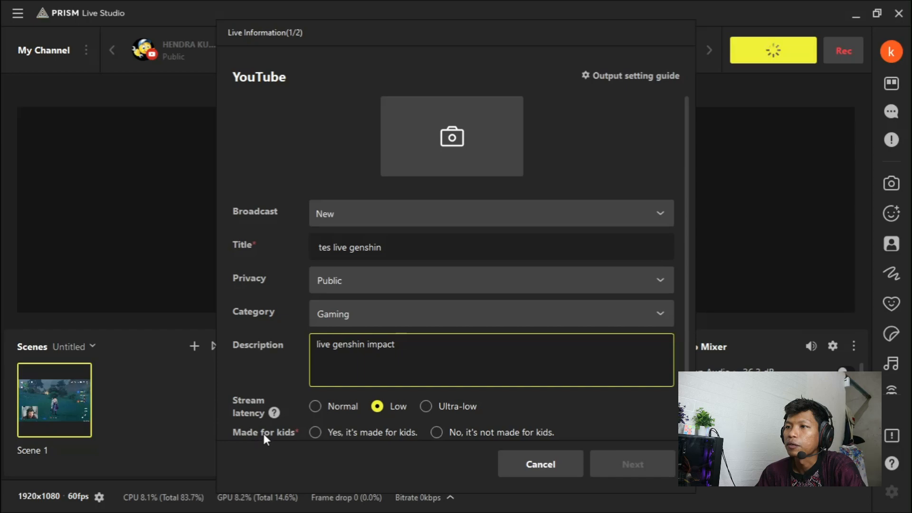
click(436, 433)
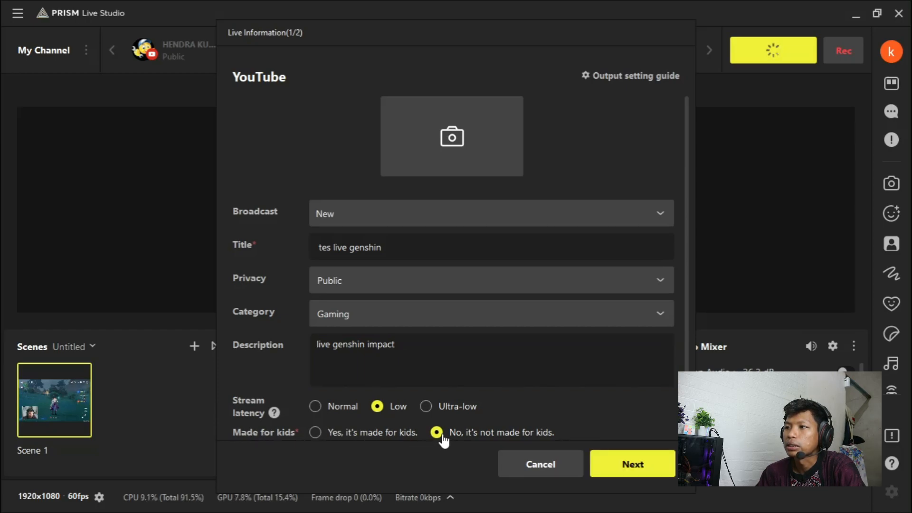
click(619, 473)
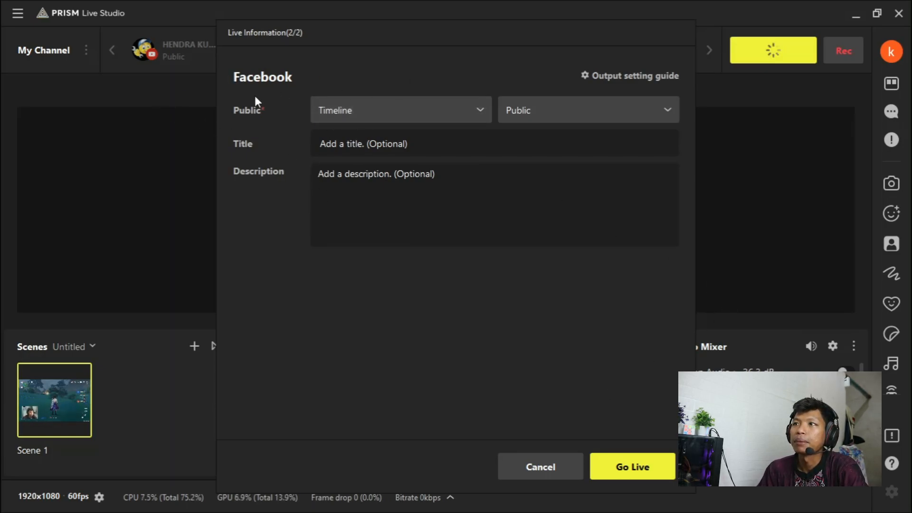
Step: Examine the Facebook broadcast's Page, Group and Timeline destinations and the audience options for Timeline
click(451, 109)
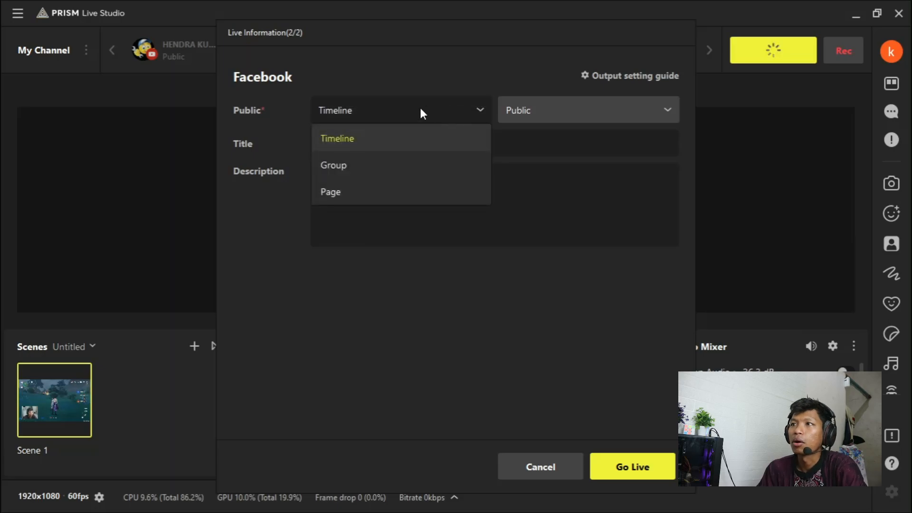
click(346, 195)
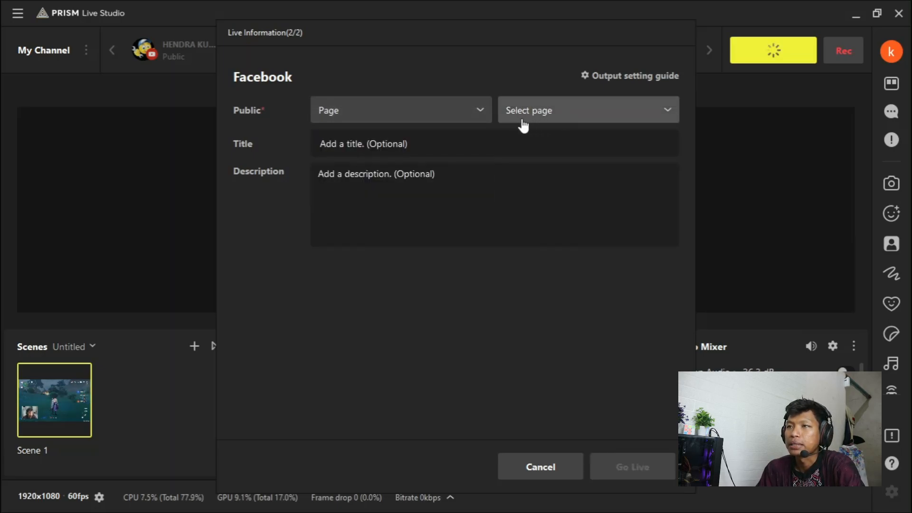
click(455, 109)
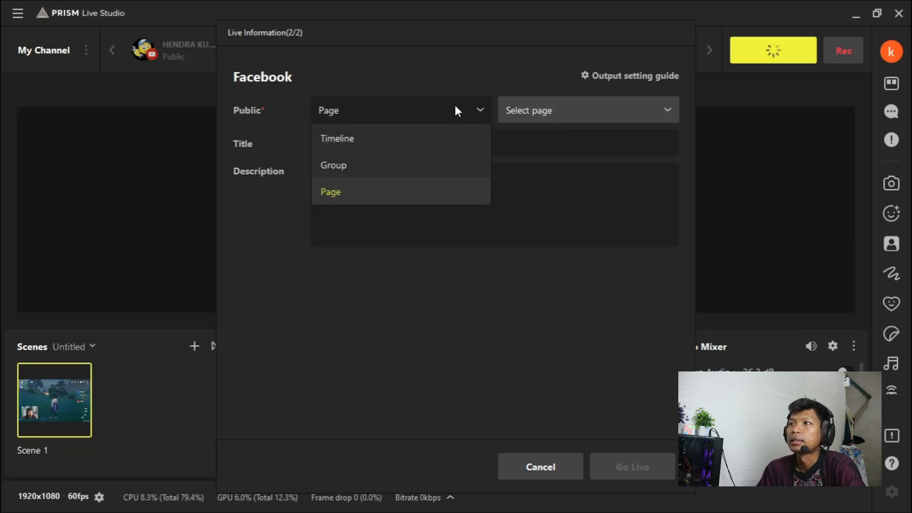
click(335, 163)
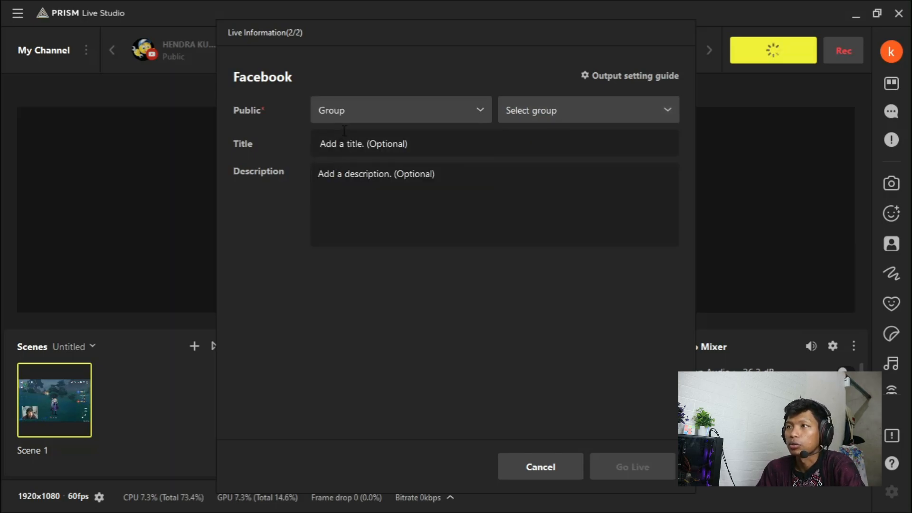
click(380, 113)
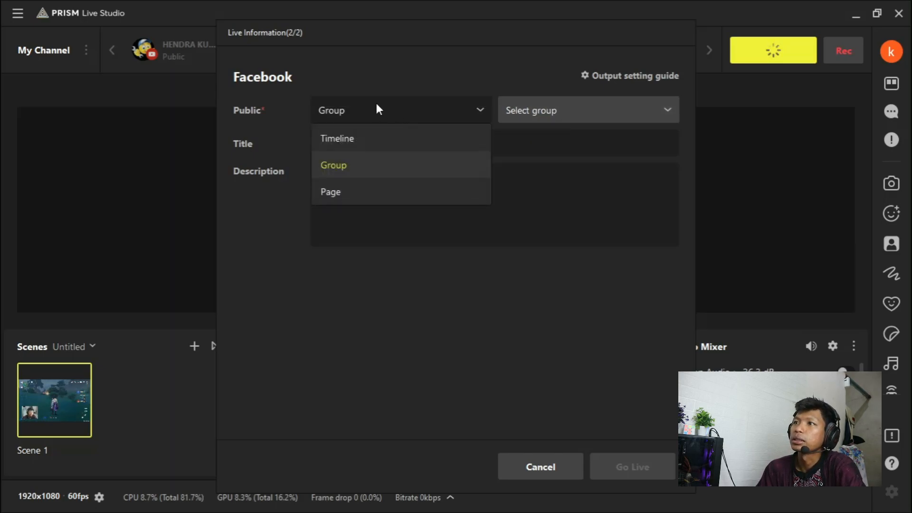
click(355, 139)
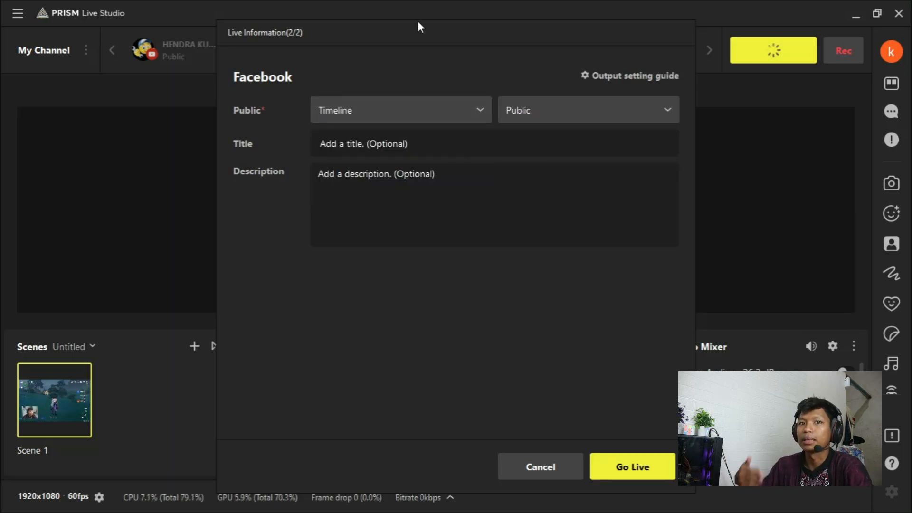
click(390, 114)
click(370, 134)
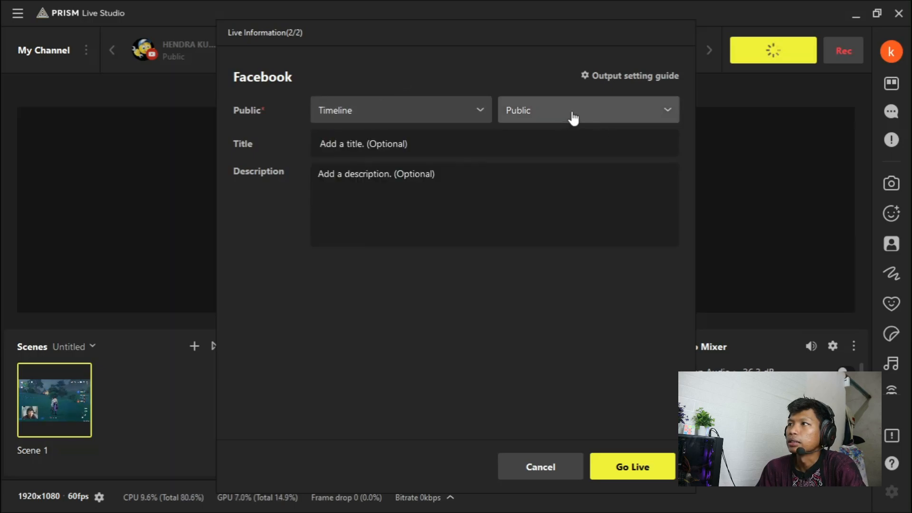
click(598, 111)
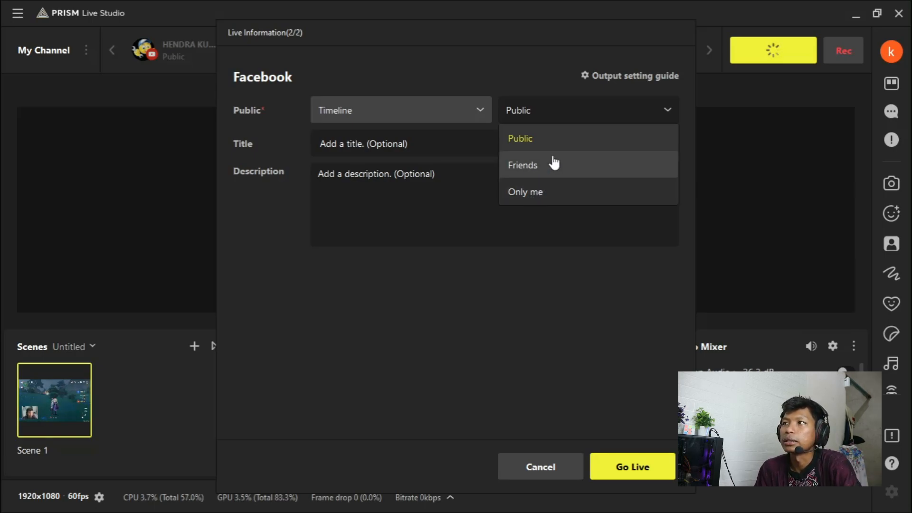
click(560, 118)
Step: Set the Facebook broadcast's destination to the page "Tips, Trik & Tutorial Aplikasi Android"
click(459, 114)
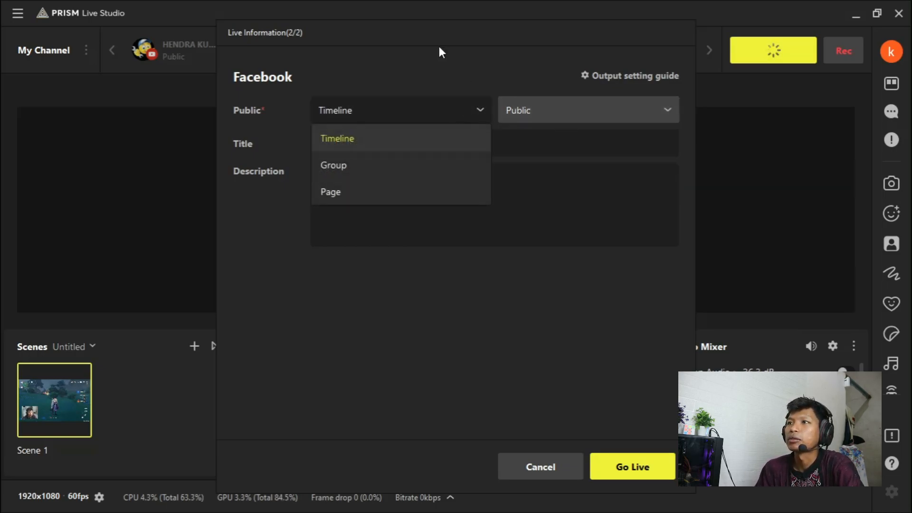
click(344, 198)
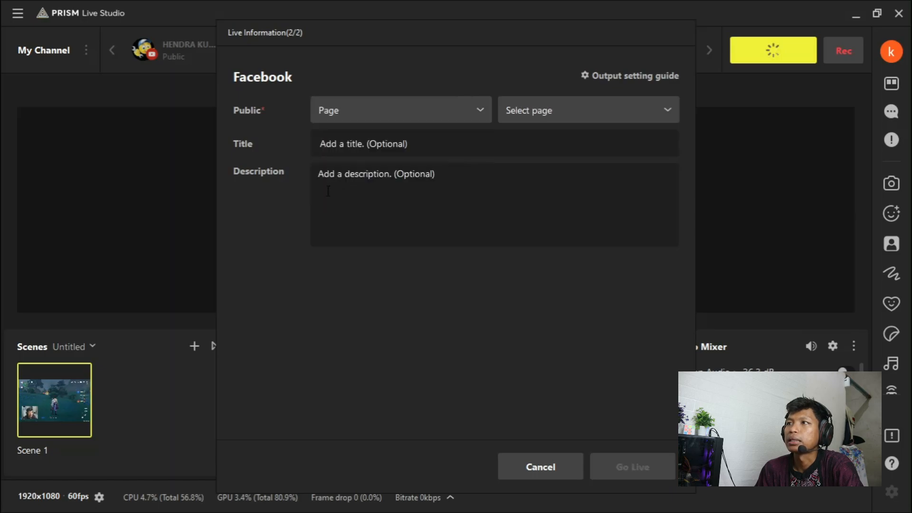
click(370, 119)
click(382, 111)
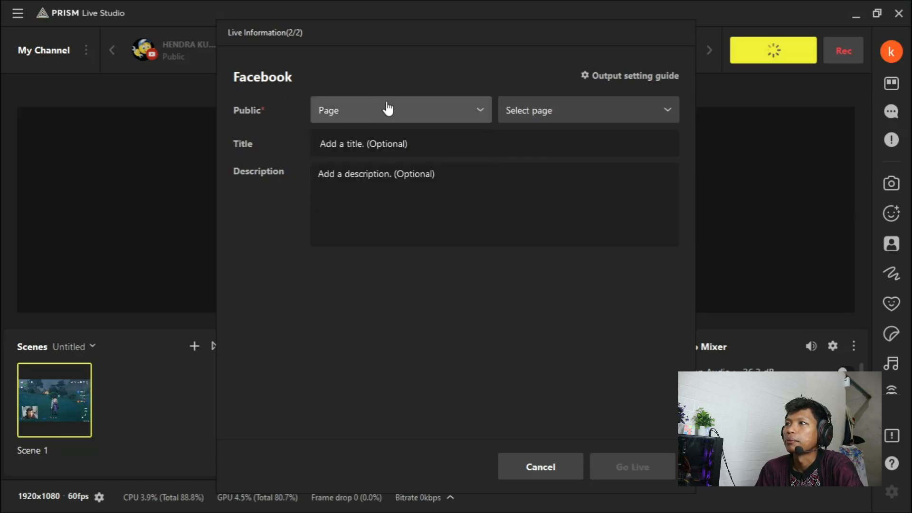
click(571, 109)
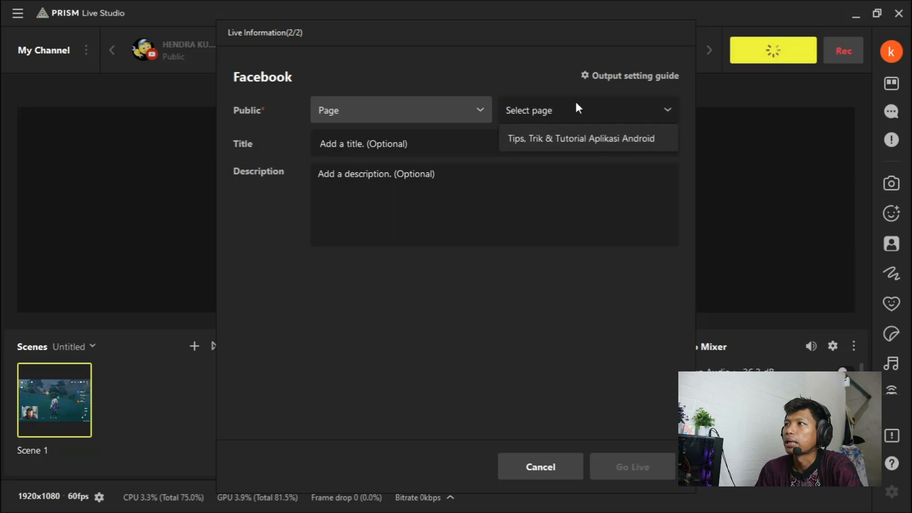
click(531, 149)
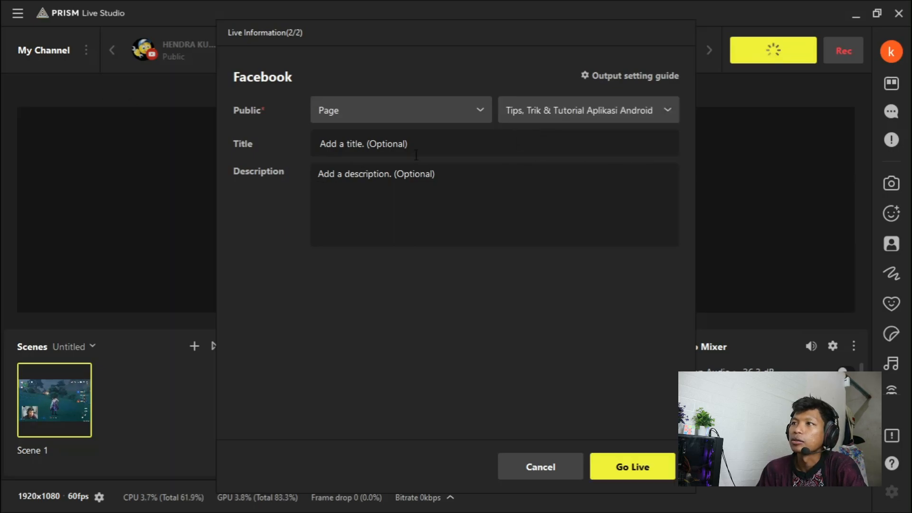
Step: Enter "tes live genshin impact" as both title and description of the Facebook broadcast, and go live
click(442, 148)
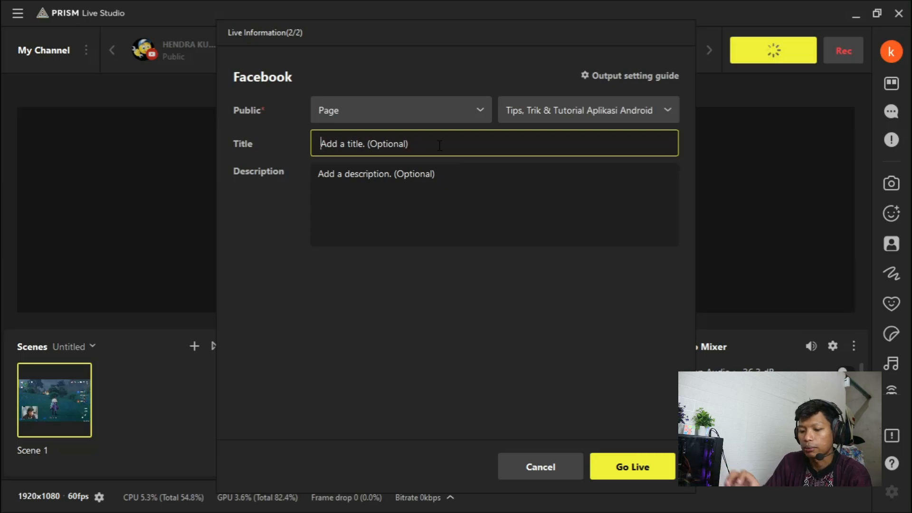
text(tes live genshin impact)
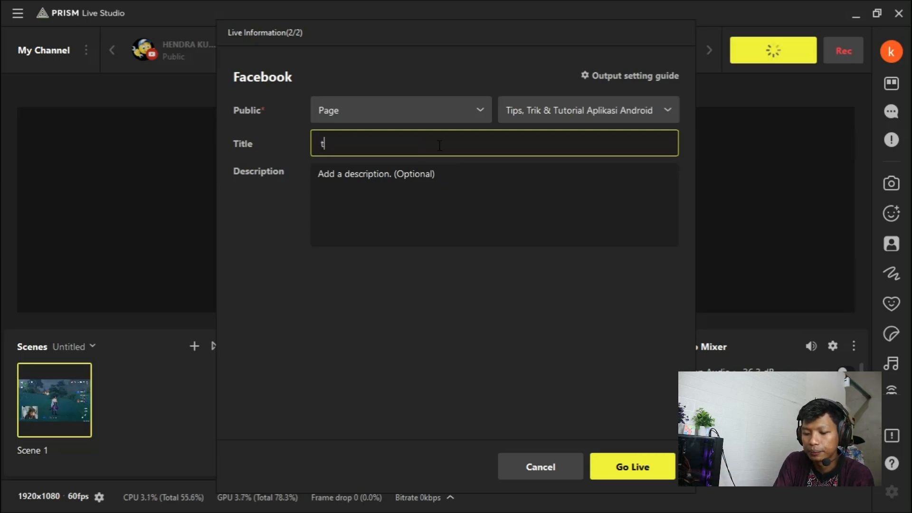
drag(449, 142, 304, 144)
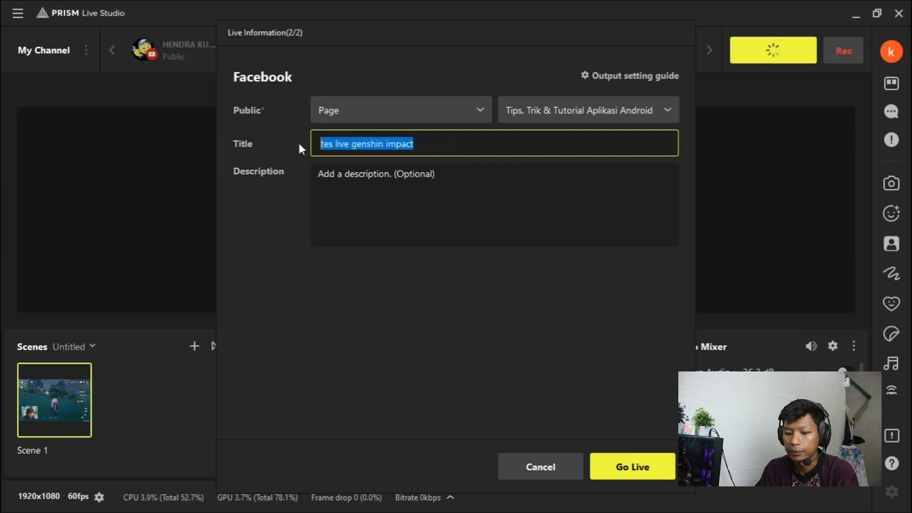
key(ctrl+c)
key(Tab)
key(ctrl+v)
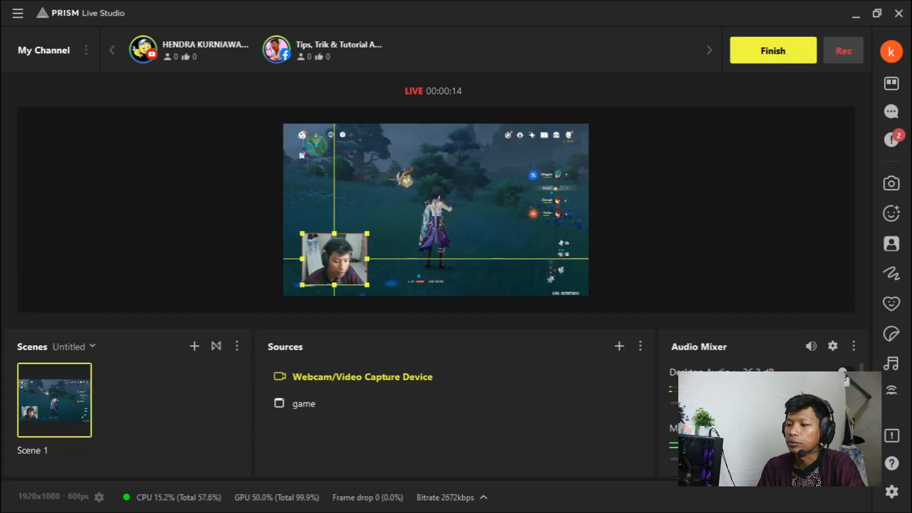
Step: Switch to the Genshin Impact game window while the stream is live
key(alt+Tab)
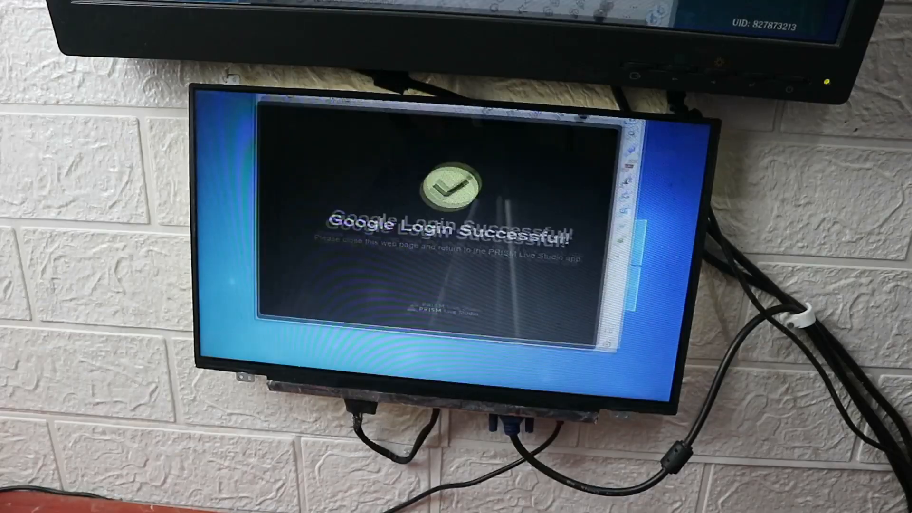
double_click(418, 150)
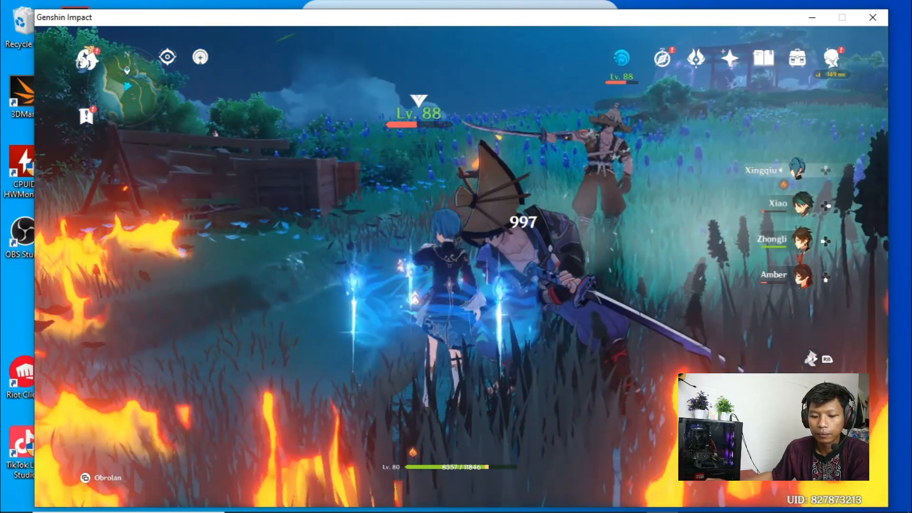
Step: Return to PRISM Live Studio, end the live stream on both channels and dismiss the summary
key(super)
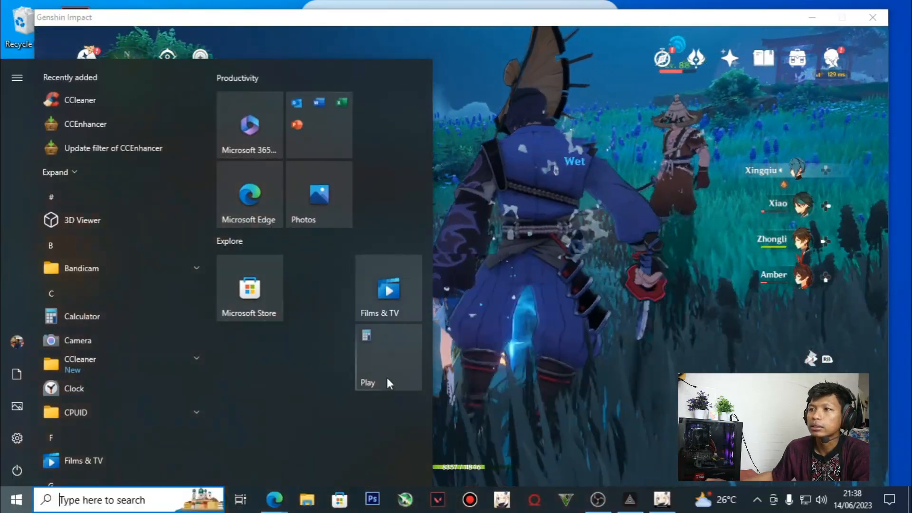
click(640, 500)
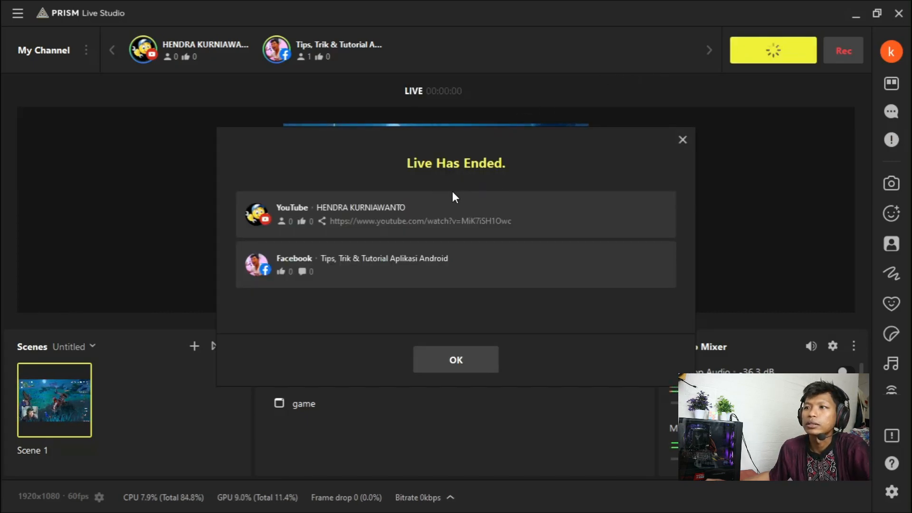
click(456, 361)
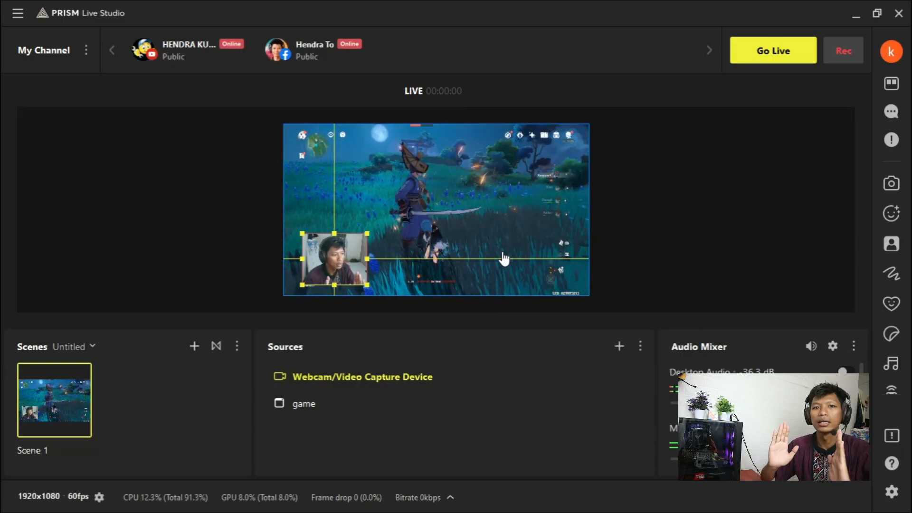